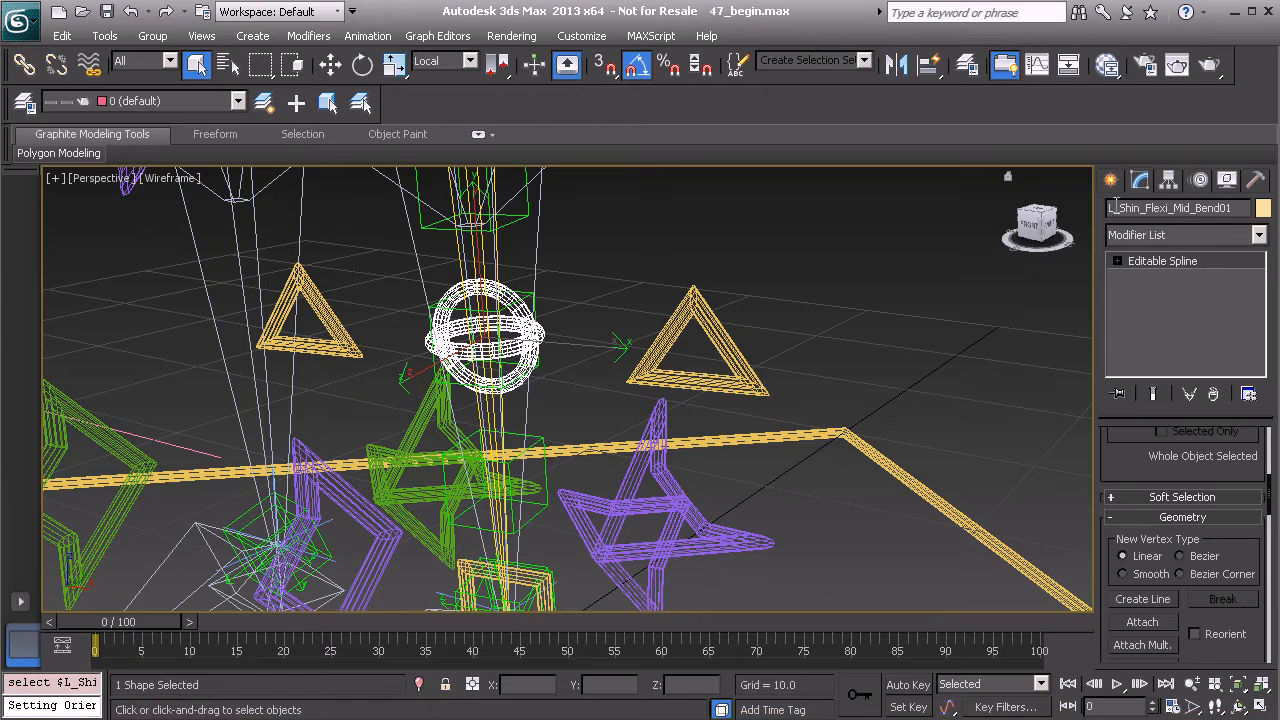
# Step: Rename the selected shin control Anim_L_Shin_Flexi_Mid_Bend01 and add it to the Controls layer
pyautogui.click(1113, 208)
pyautogui.write('Anim_')
pyautogui.click(25, 101)
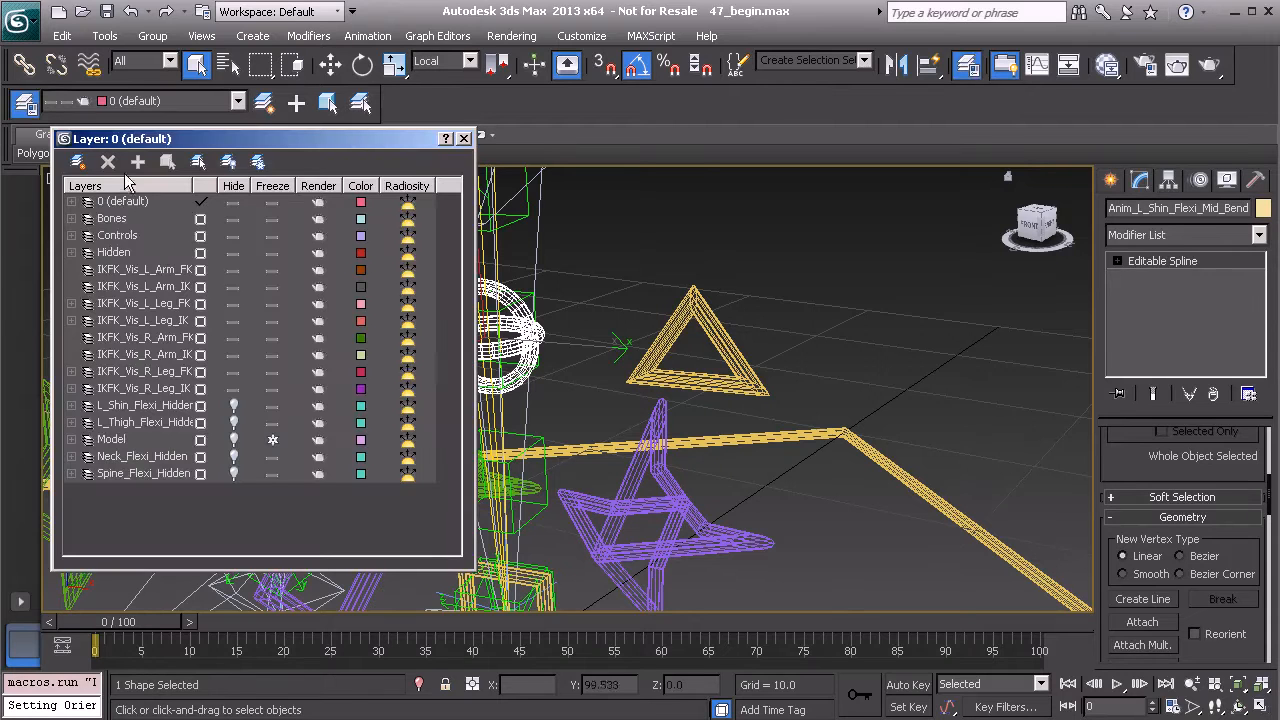
pyautogui.click(130, 237)
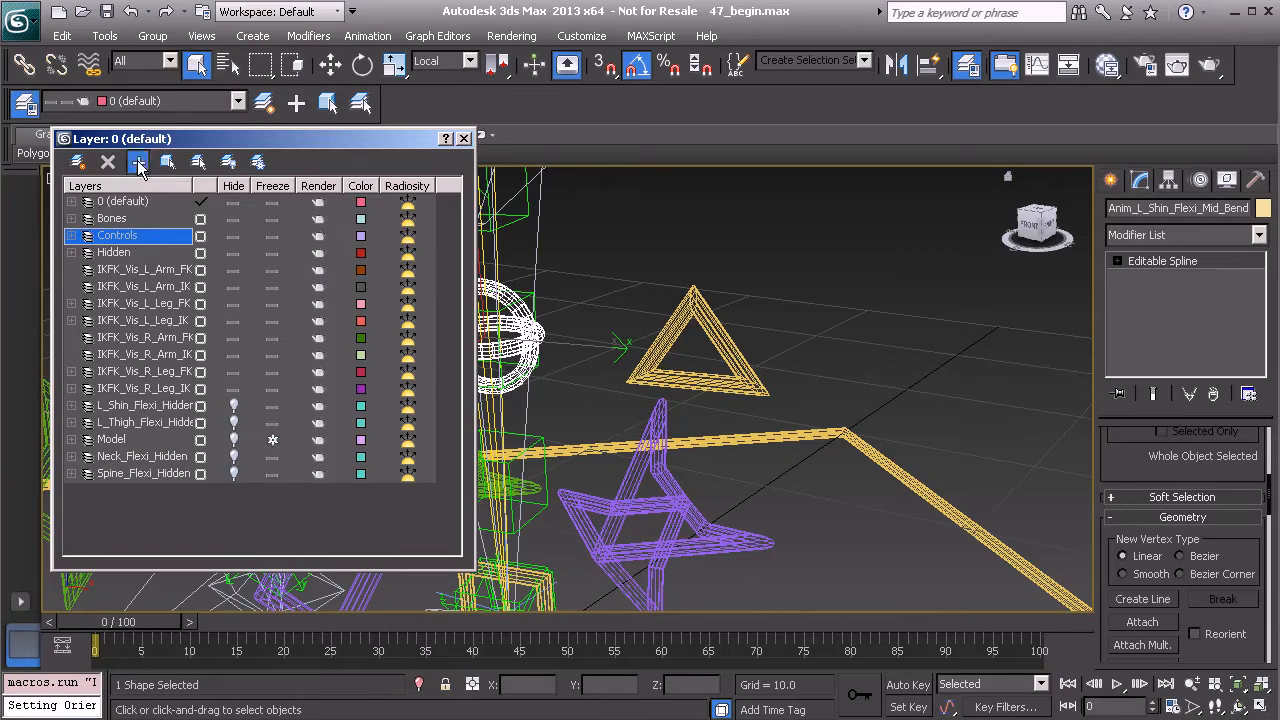
pyautogui.click(463, 139)
# Step: Draw a circle spline with a radius of about 1.5 in the Left view, in front of the leg
pyautogui.keyDown('alt'); pyautogui.moveTo(470, 315); pyautogui.dragTo(395, 348, button='middle'); pyautogui.keyUp('alt')
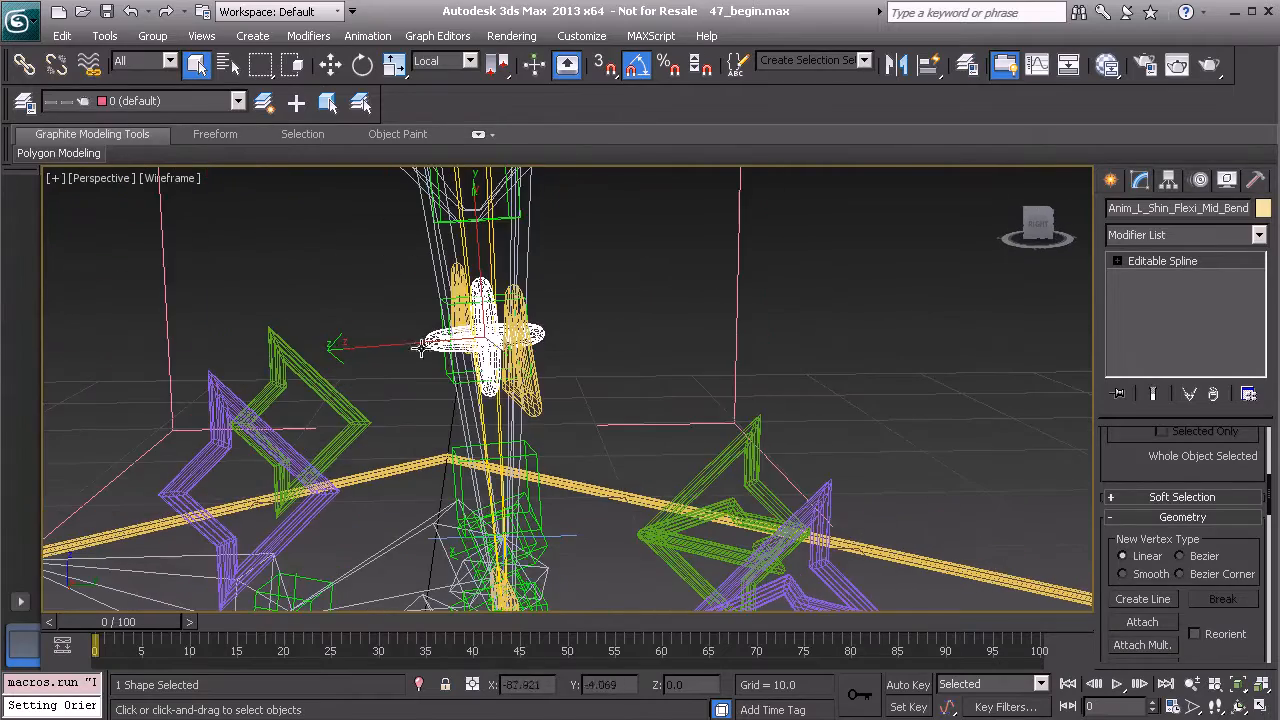
pyautogui.scroll(-3, 351, 313)
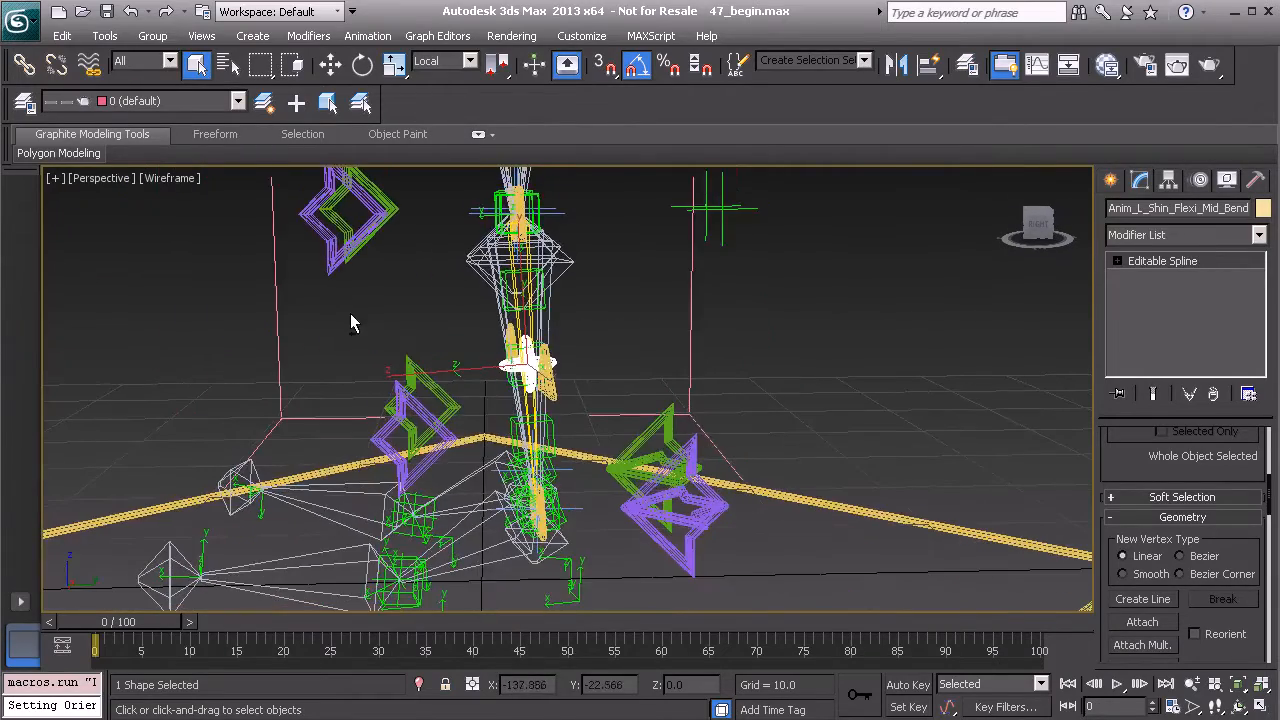
pyautogui.hotkey('alt', 'w')
pyautogui.rightClick(410, 471)
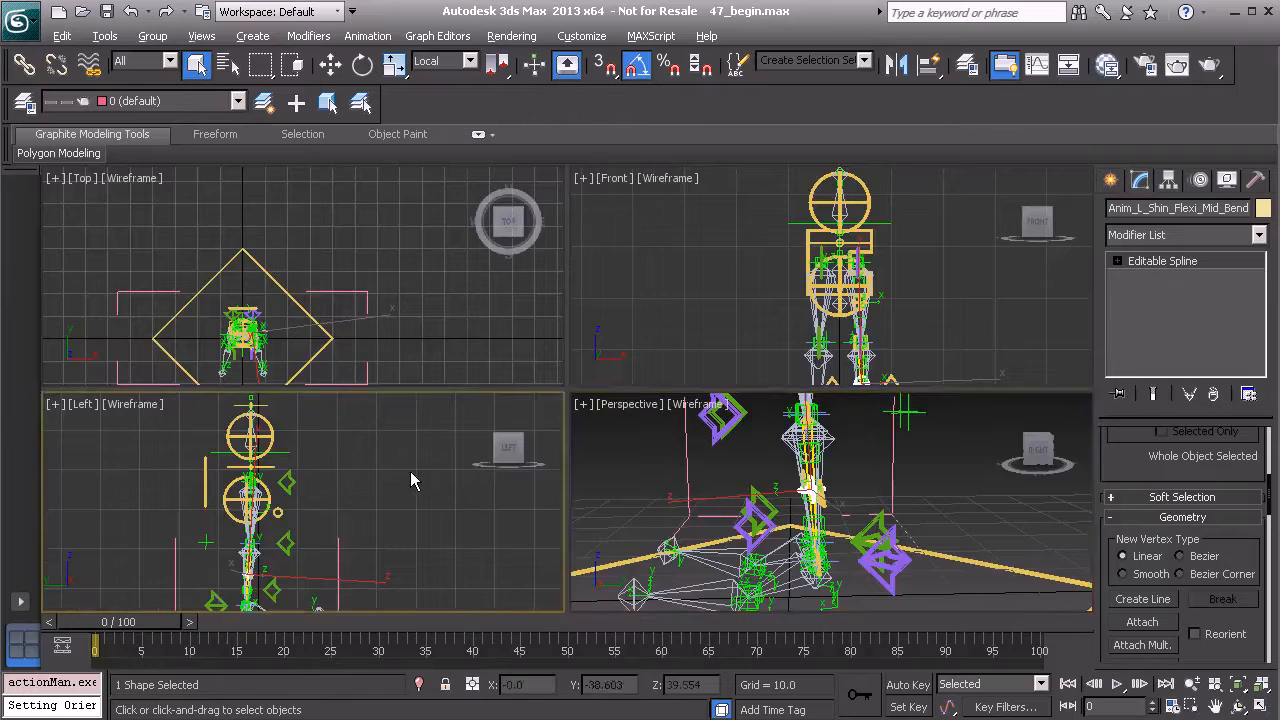
pyautogui.hotkey('alt', 'w')
pyautogui.moveTo(412, 471); pyautogui.dragTo(418, 358, button='middle')
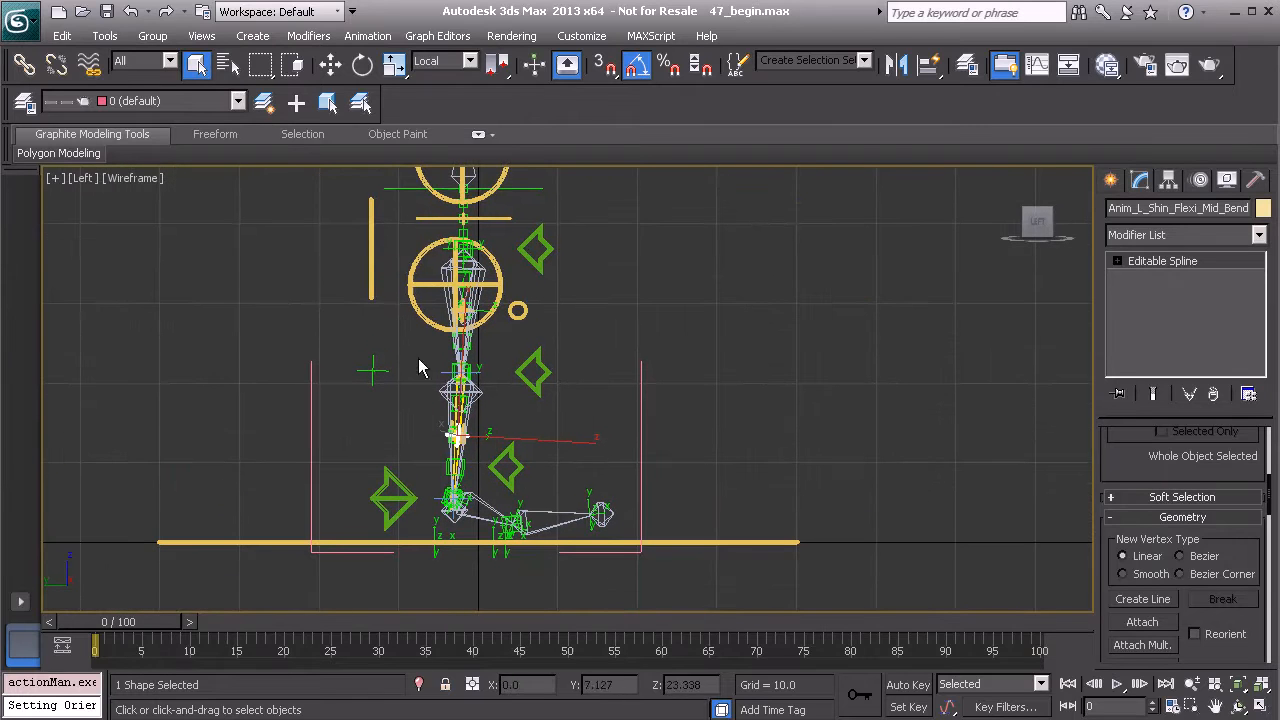
pyautogui.click(1114, 181)
pyautogui.click(1141, 212)
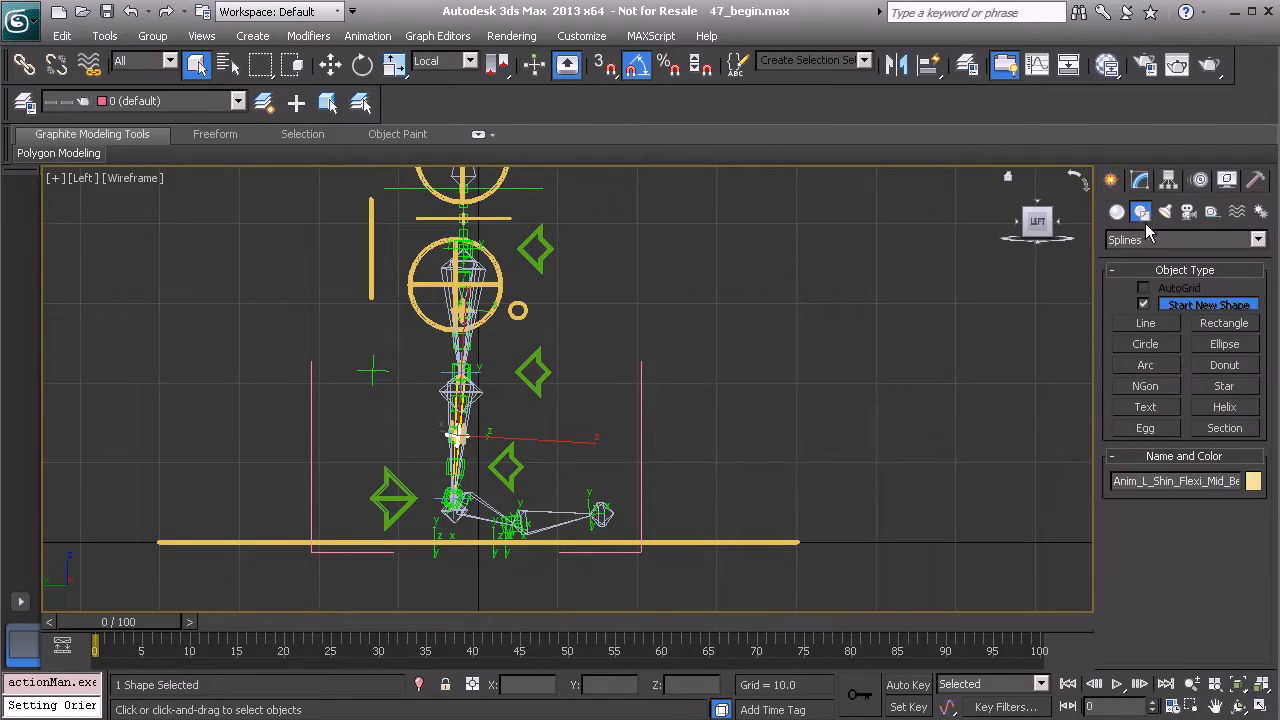
pyautogui.click(1148, 344)
pyautogui.moveTo(622, 304); pyautogui.dragTo(636, 305)
pyautogui.rightClick(689, 331)
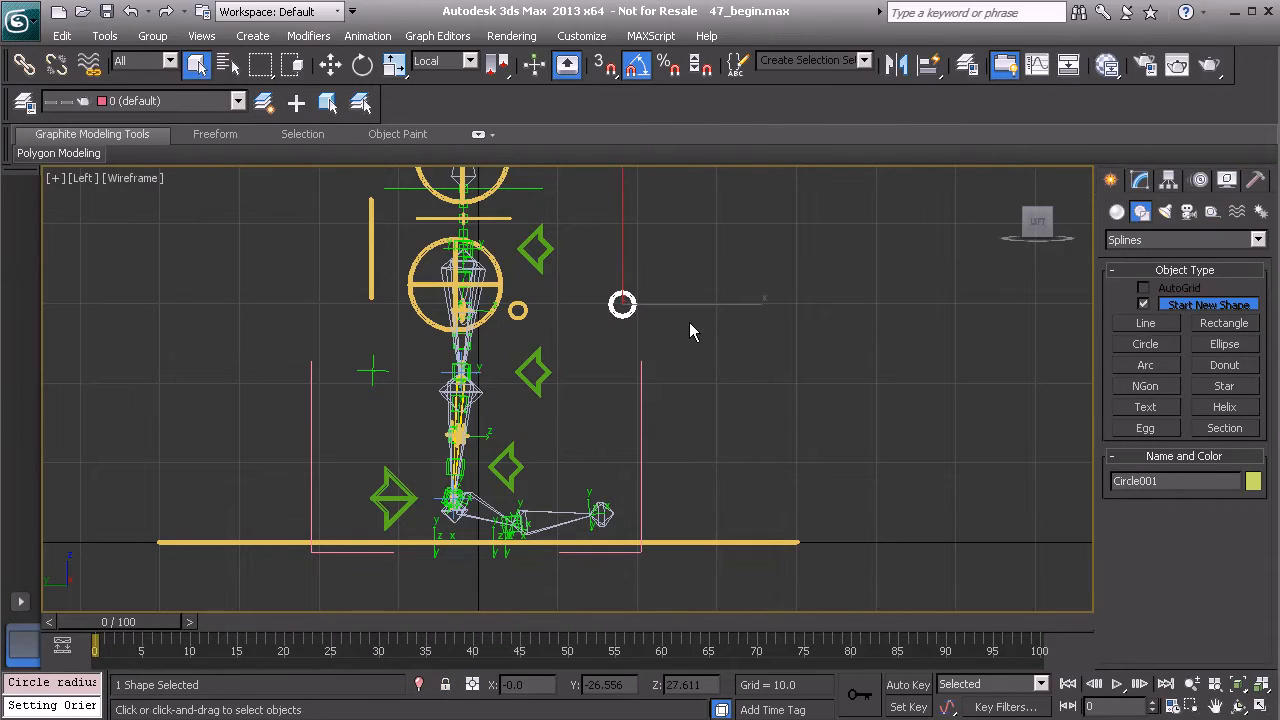
# Step: Set the new circle's radius to 1.0 and return to the maximized Perspective view
pyautogui.hotkey('alt', 'w')
pyautogui.rightClick(621, 446)
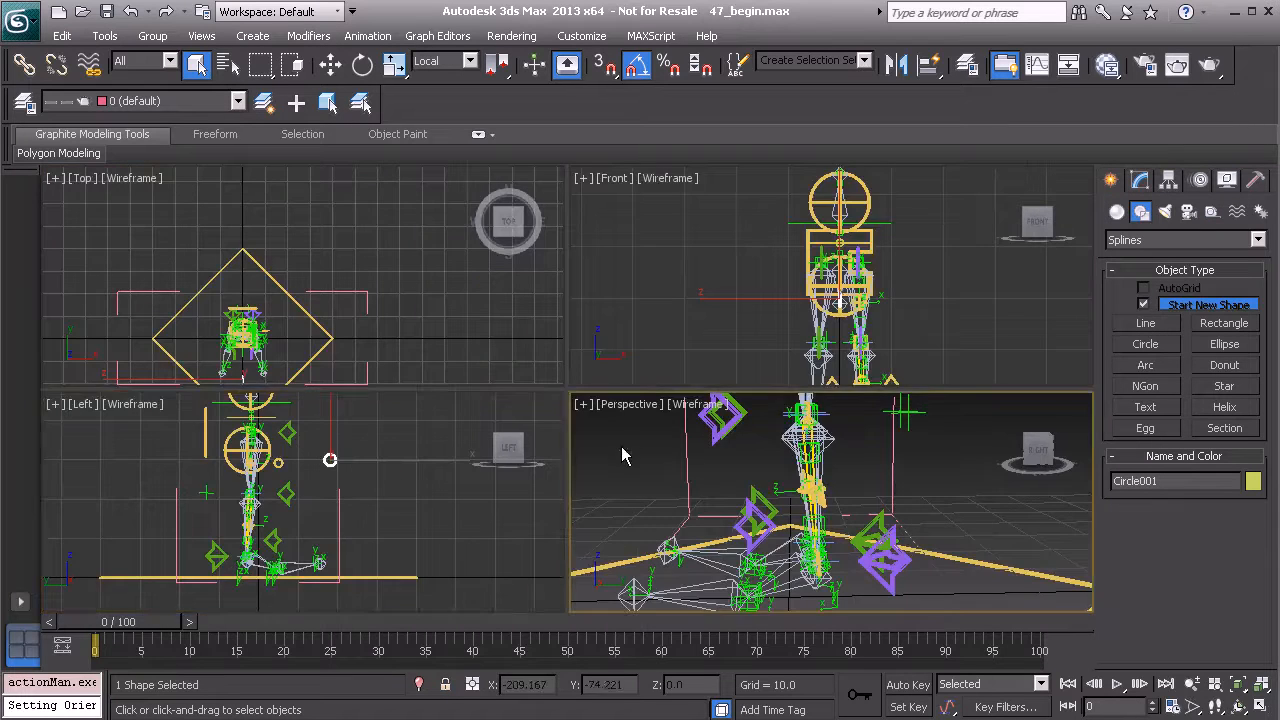
pyautogui.hotkey('alt', 'w')
pyautogui.moveTo(428, 312); pyautogui.dragTo(632, 486, button='middle')
pyautogui.scroll(-1, 471, 333)
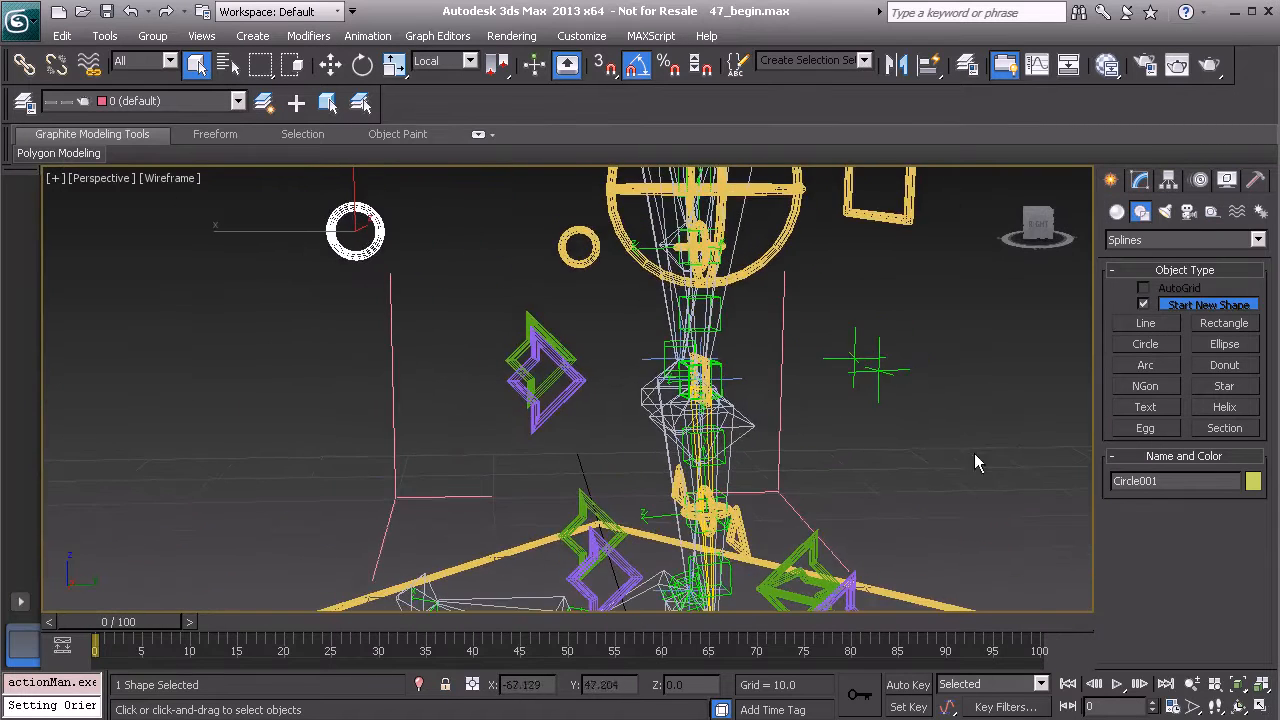
pyautogui.click(1140, 180)
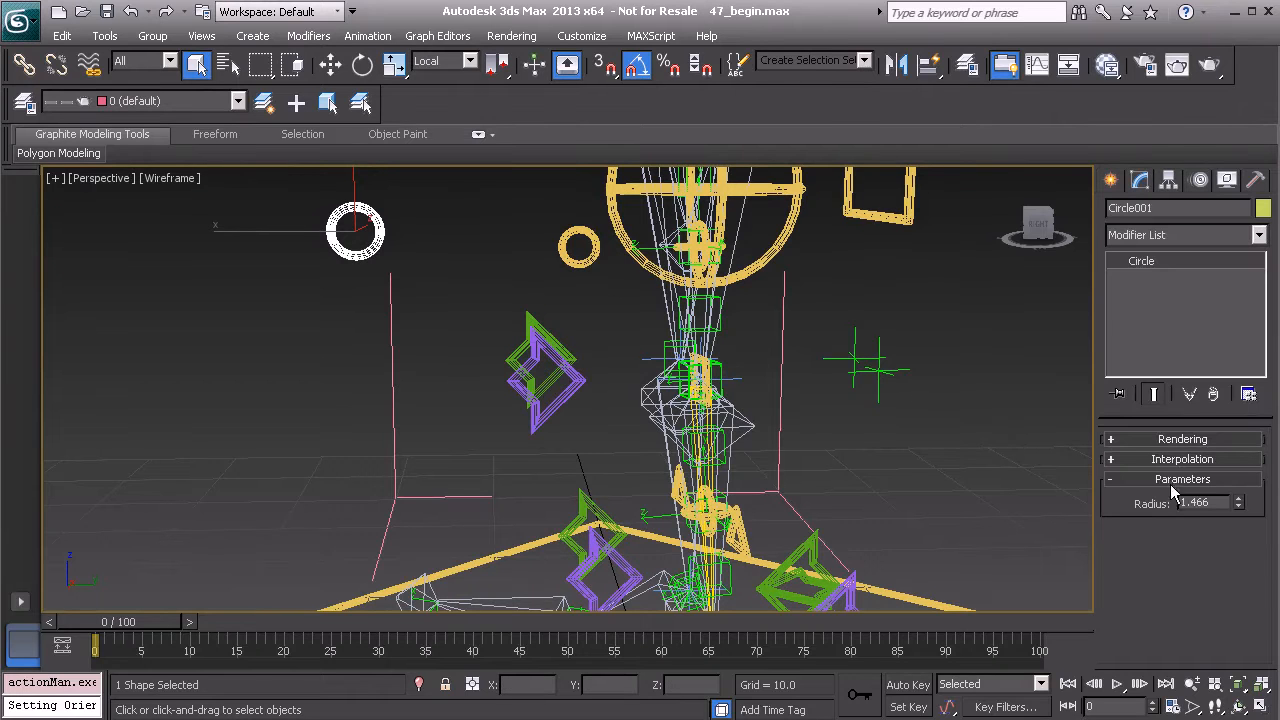
pyautogui.doubleClick(1218, 502)
pyautogui.write('1')
pyautogui.press('Return')
# Step: Align the circle's position to the mid bend control at the centre of the left shin
pyautogui.moveTo(730, 461); pyautogui.dragTo(617, 374, button='middle')
pyautogui.scroll(3, 630, 397)
pyautogui.scroll(1, 644, 378)
pyautogui.scroll(3, 617, 372)
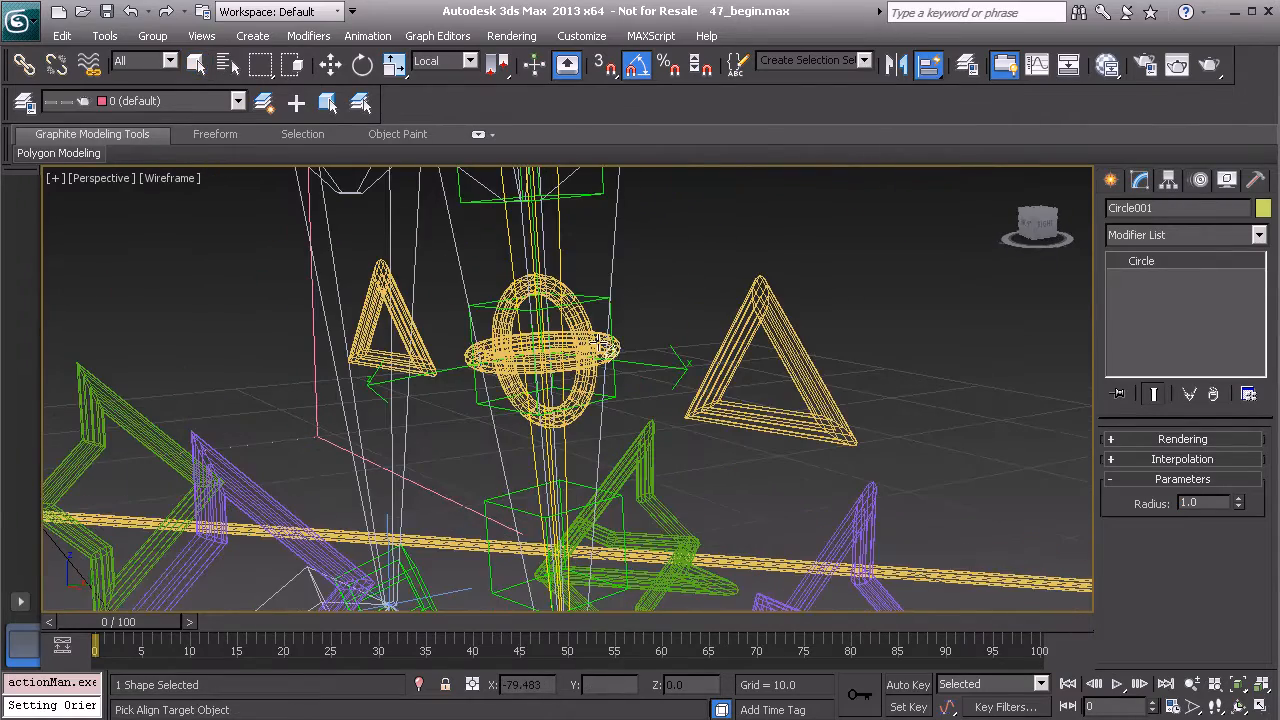
pyautogui.press('w')
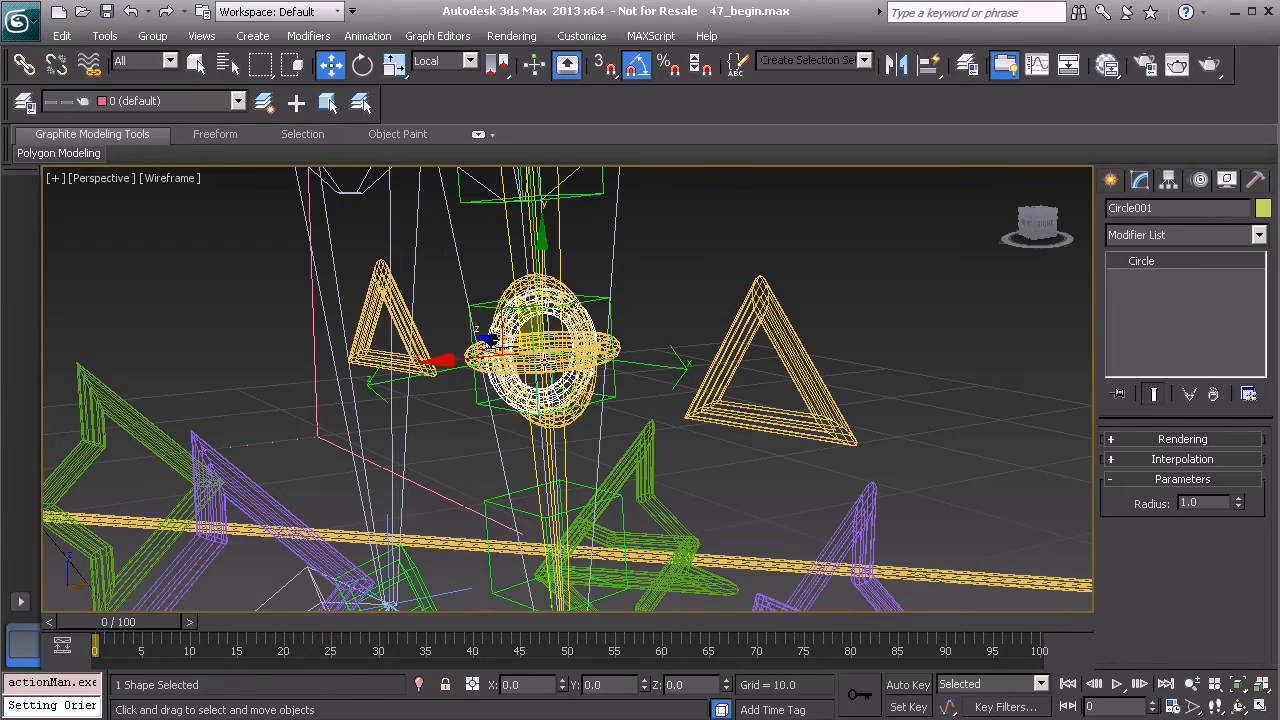
# Step: Switch the reference coordinate system to World and move the circle in front of the shin to Y -4
pyautogui.keyDown('alt'); pyautogui.moveTo(540, 330); pyautogui.dragTo(545, 271, button='middle'); pyautogui.keyUp('alt')
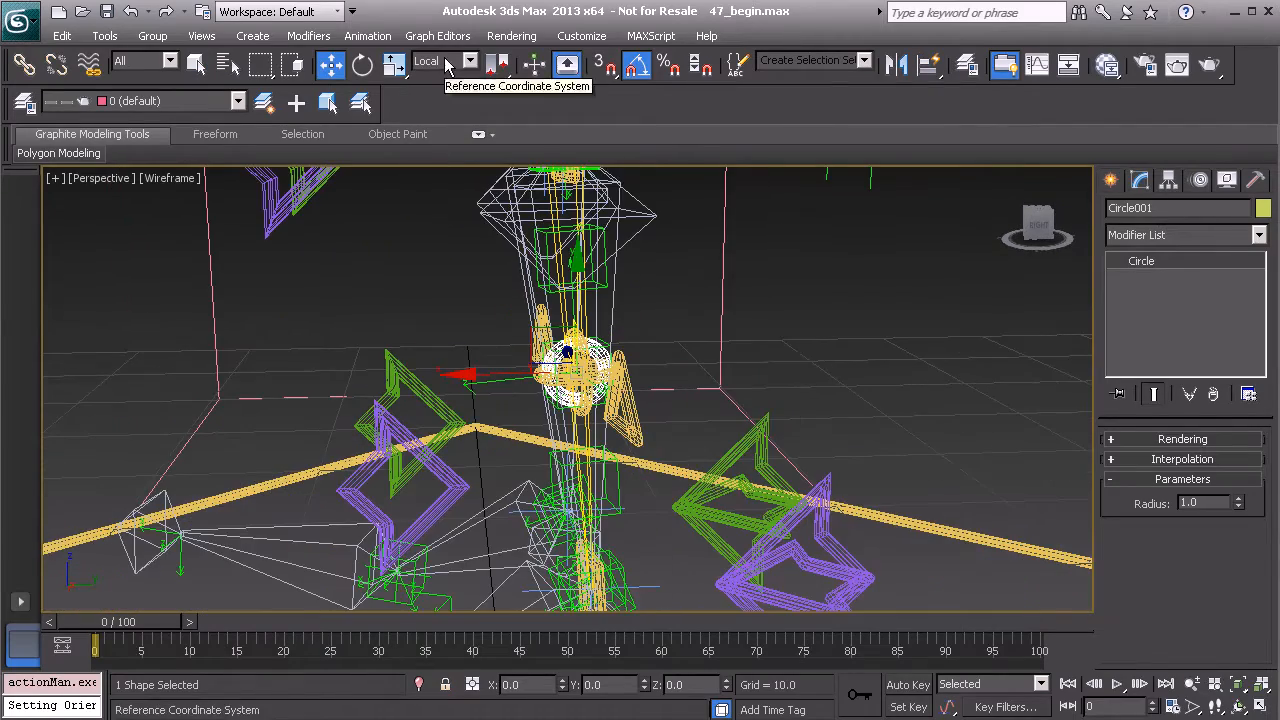
pyautogui.click(447, 63)
pyautogui.click(447, 105)
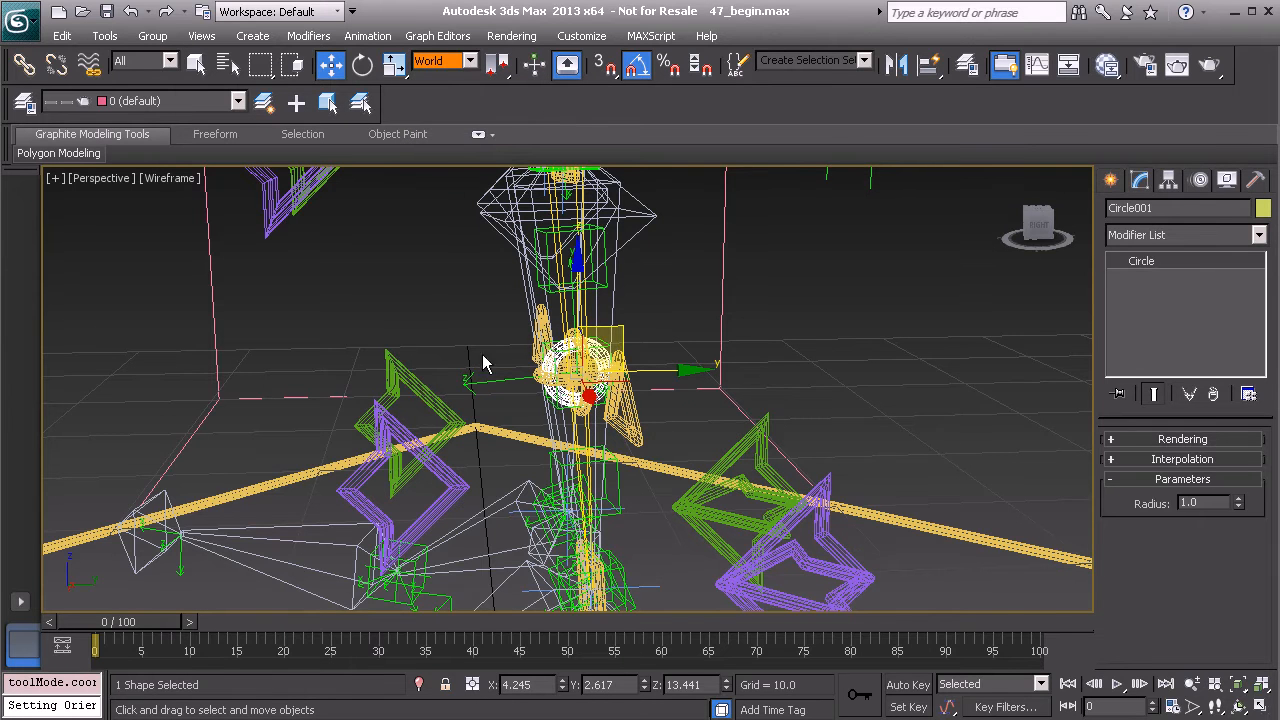
pyautogui.scroll(-3, 503, 383)
pyautogui.moveTo(505, 298); pyautogui.dragTo(504, 319, button='middle')
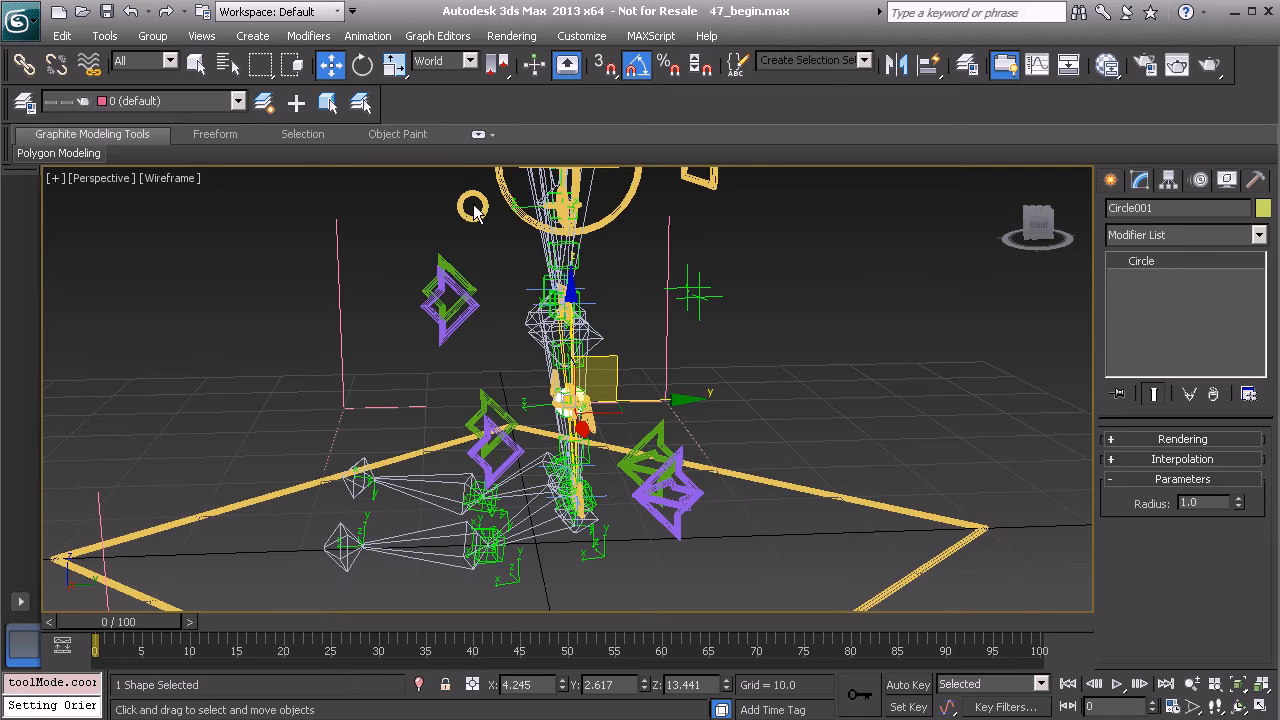
pyautogui.scroll(1, 520, 397)
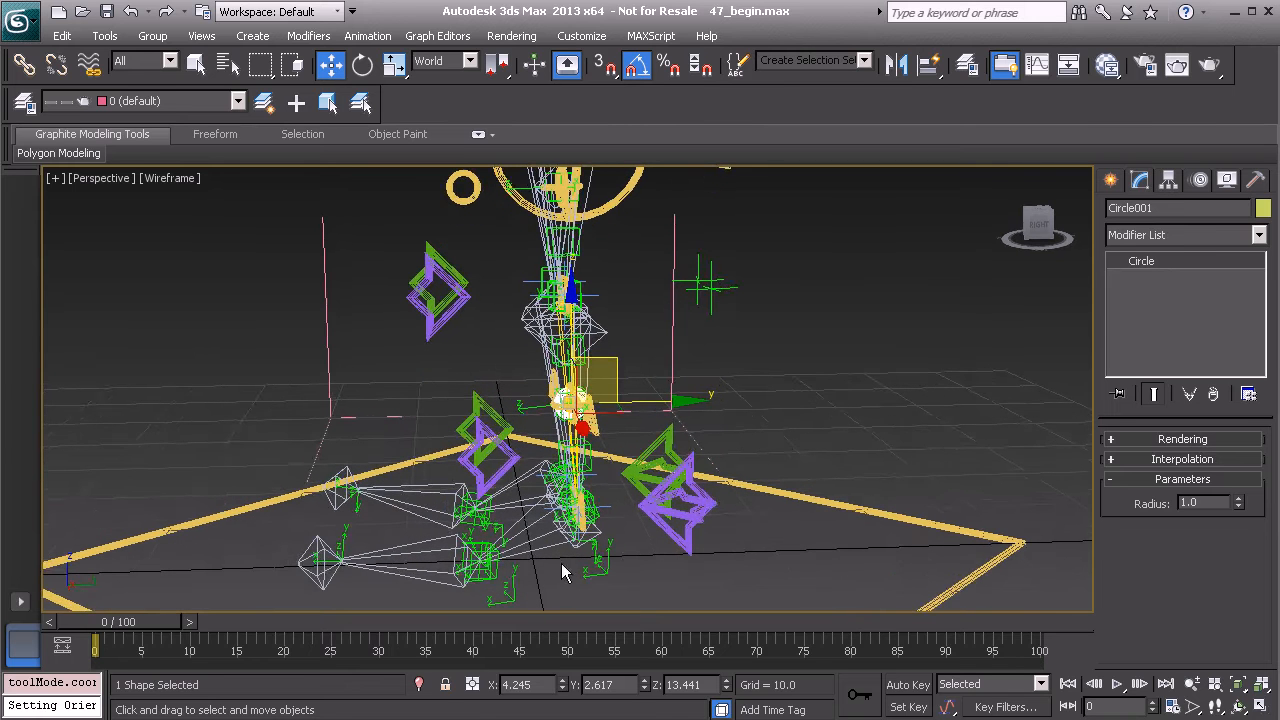
pyautogui.doubleClick(612, 684)
pyautogui.write('-4')
pyautogui.press('Return')
# Step: Bring the circle closer to the shin by setting its Y position to -2
pyautogui.keyDown('alt'); pyautogui.moveTo(420, 432); pyautogui.dragTo(498, 414, button='middle'); pyautogui.keyUp('alt')
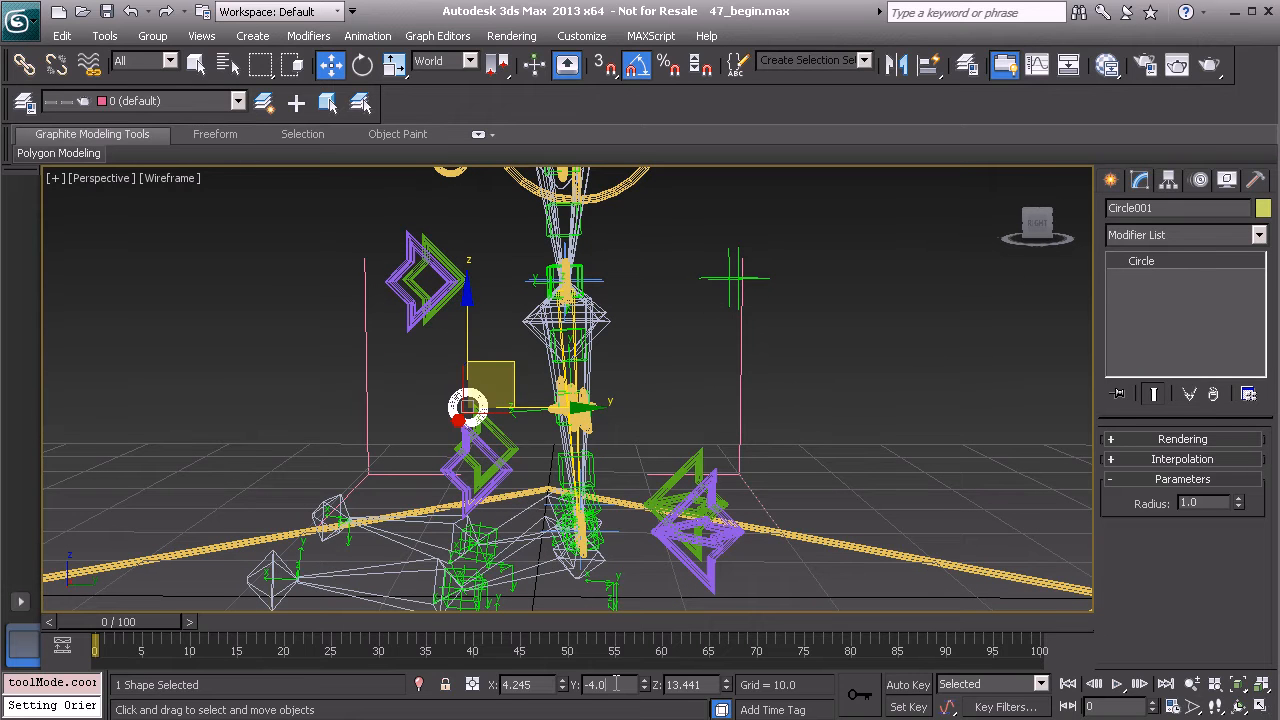
pyautogui.write('-2')
pyautogui.press('Return')
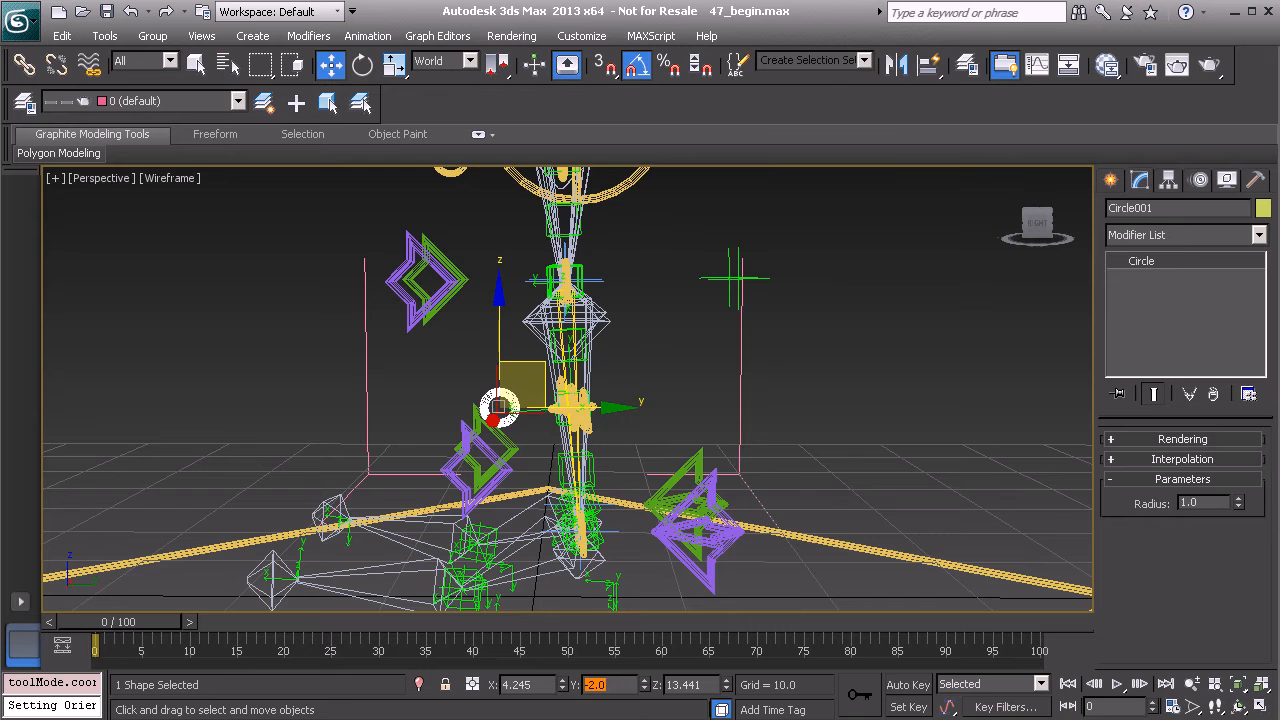
pyautogui.keyDown('alt'); pyautogui.moveTo(448, 512); pyautogui.dragTo(433, 512, button='middle'); pyautogui.keyUp('alt')
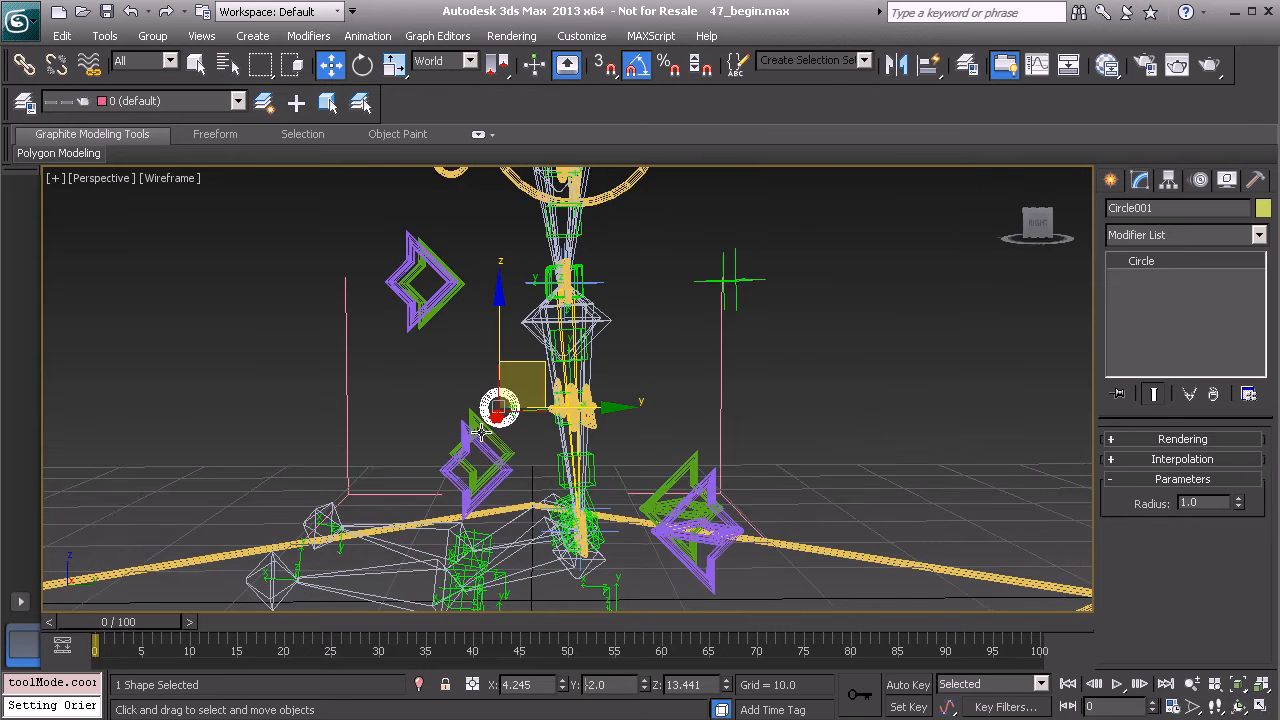
# Step: Show the Model layer to check the circle's clearance from the leg mesh, and hide the layer again
pyautogui.click(25, 102)
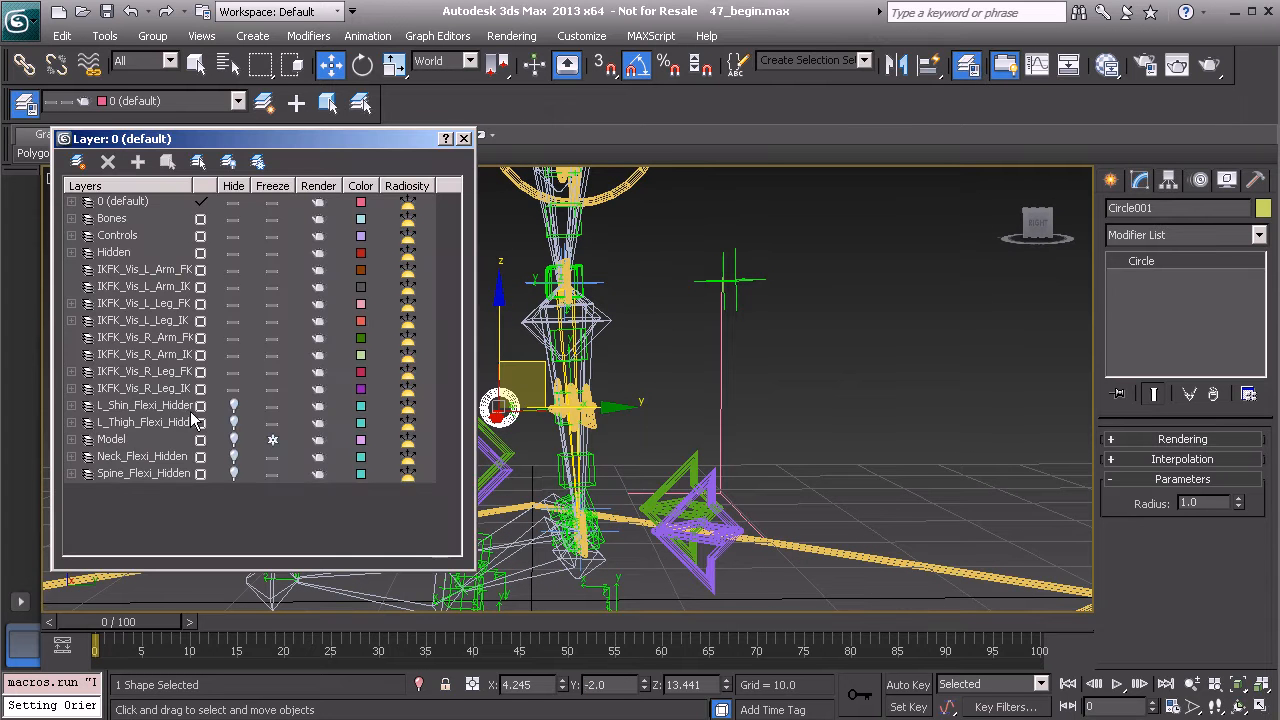
pyautogui.click(233, 439)
pyautogui.moveTo(628, 434)
pyautogui.keyDown('alt'); pyautogui.mouseDown(button='middle')
pyautogui.moveTo(663, 408)
pyautogui.moveTo(612, 431)
pyautogui.mouseUp(button='middle'); pyautogui.keyUp('alt')
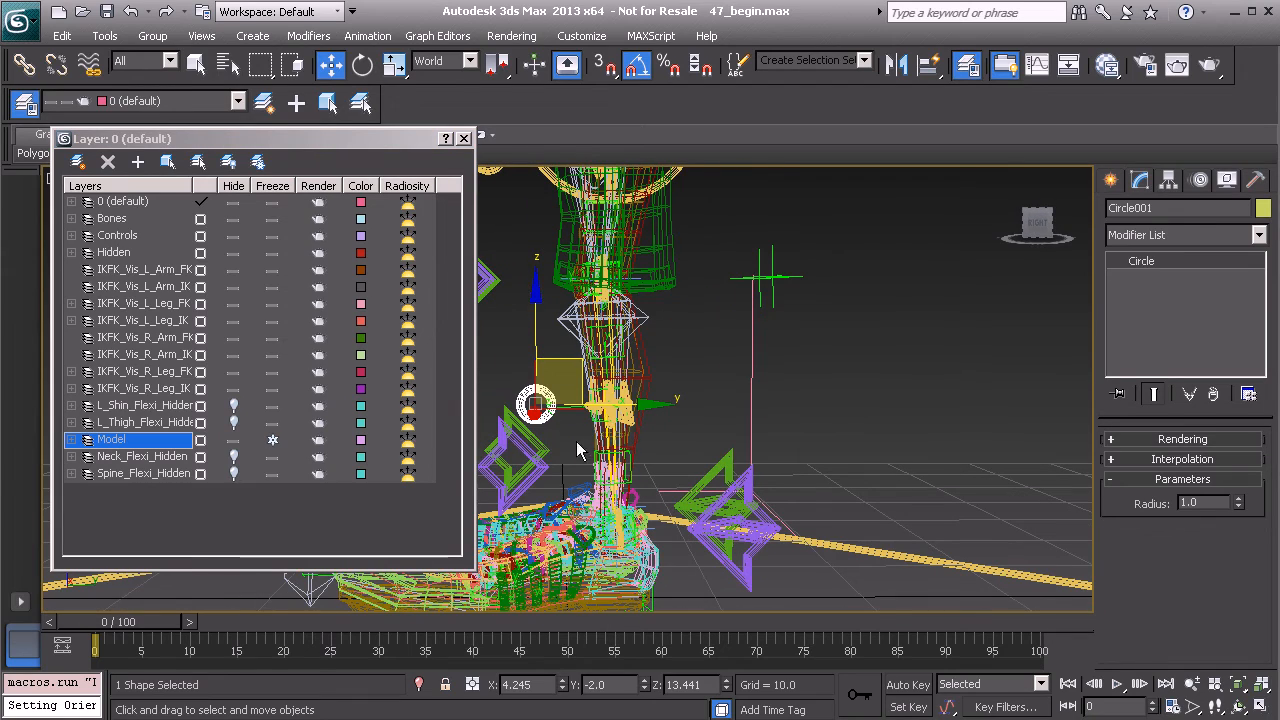
pyautogui.click(236, 440)
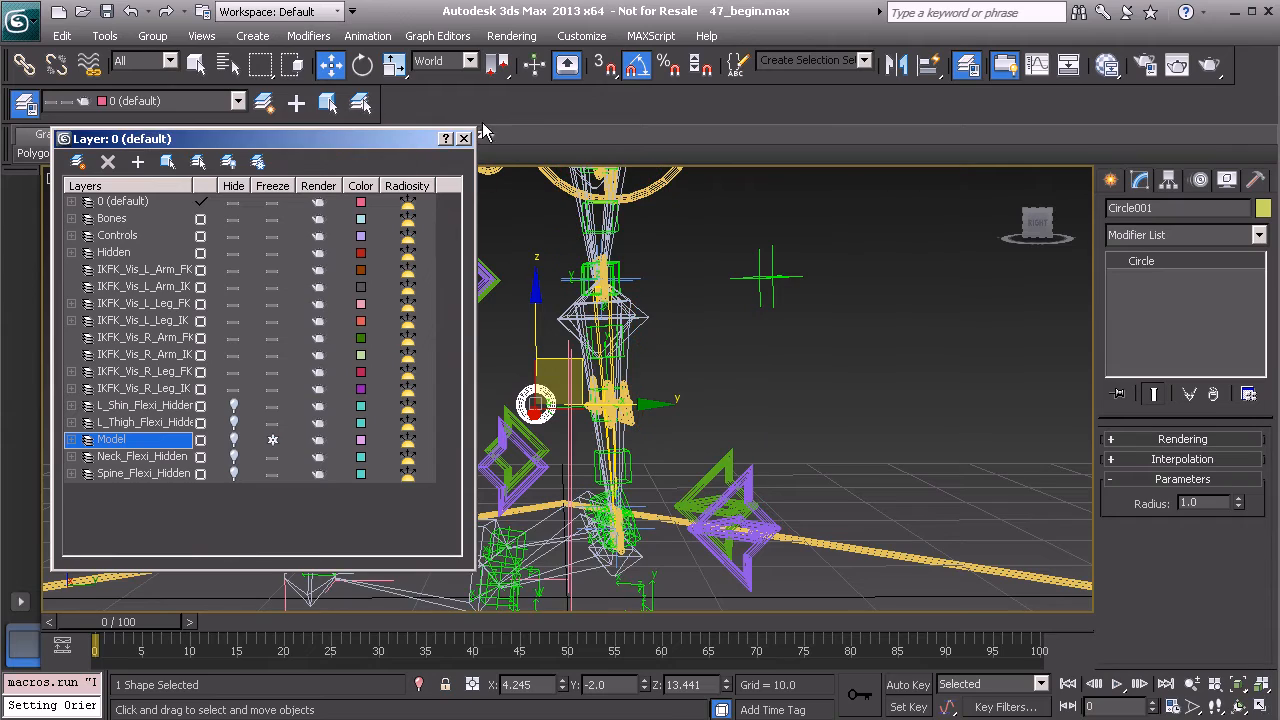
pyautogui.click(464, 139)
# Step: Attach the circle to the Anim_L_Shin_Flexi_Mid_Bend01 spline so both form one control
pyautogui.keyDown('alt'); pyautogui.moveTo(562, 330); pyautogui.dragTo(632, 356, button='middle'); pyautogui.keyUp('alt')
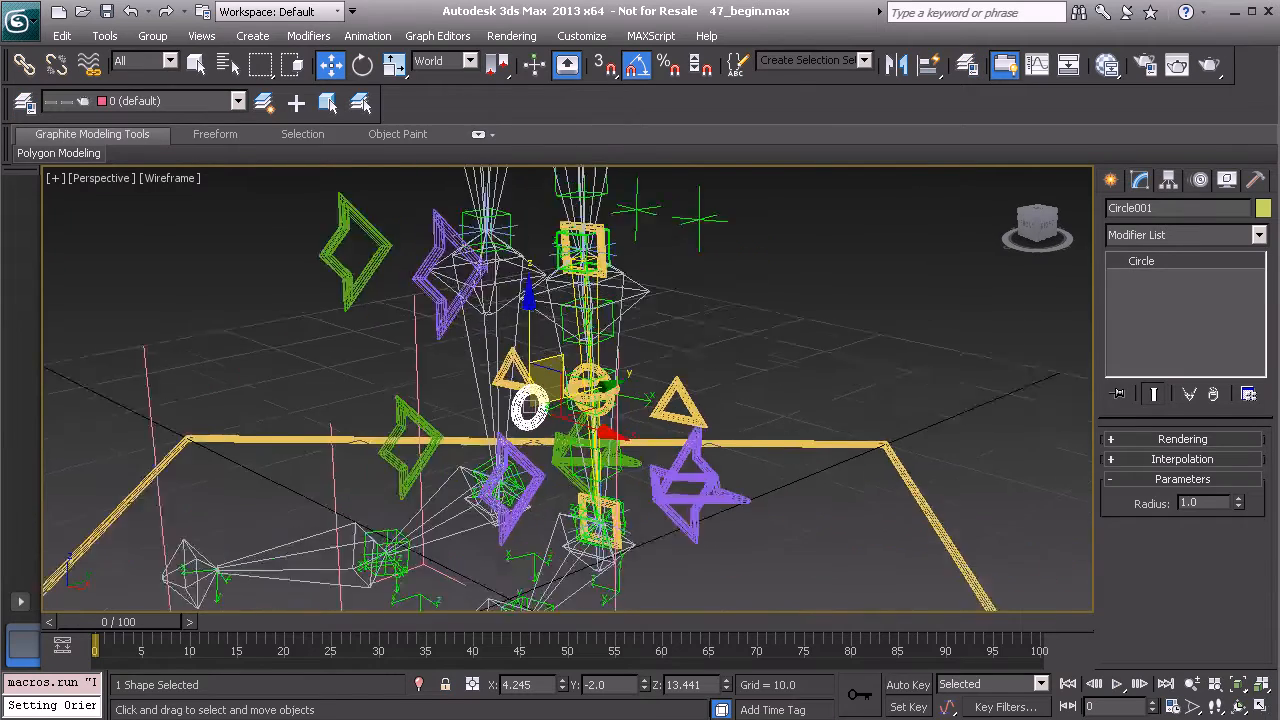
pyautogui.scroll(5, 557, 397)
pyautogui.click(640, 372)
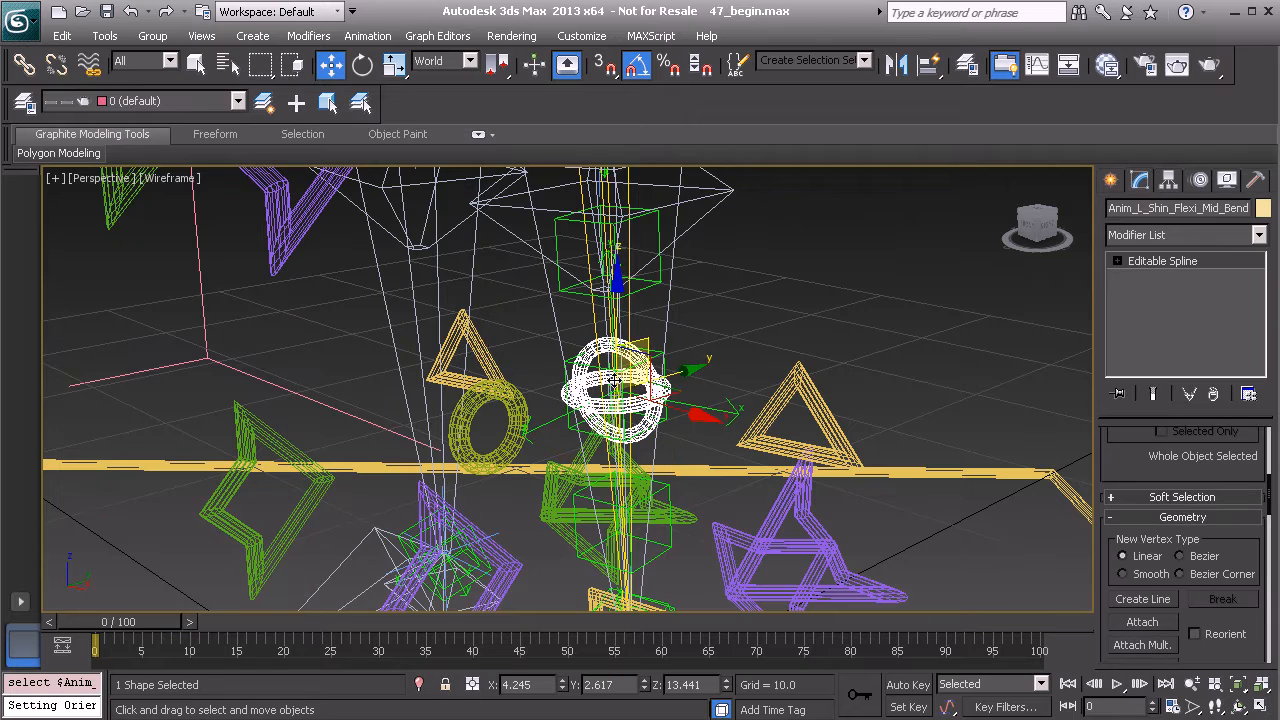
pyautogui.moveTo(619, 397); pyautogui.dragTo(630, 352, button='middle')
pyautogui.click(1142, 622)
pyautogui.keyDown('alt'); pyautogui.moveTo(700, 440); pyautogui.dragTo(594, 402, button='middle'); pyautogui.keyUp('alt')
pyautogui.click(462, 339)
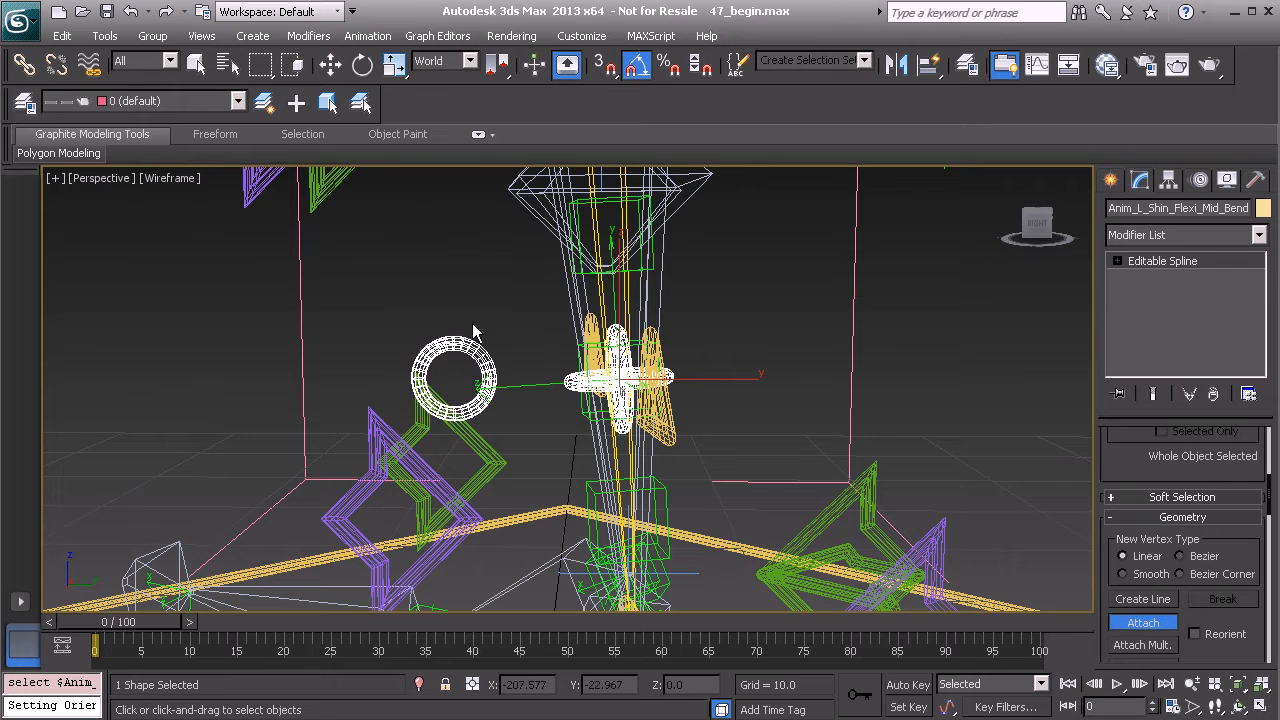
pyautogui.press('w')
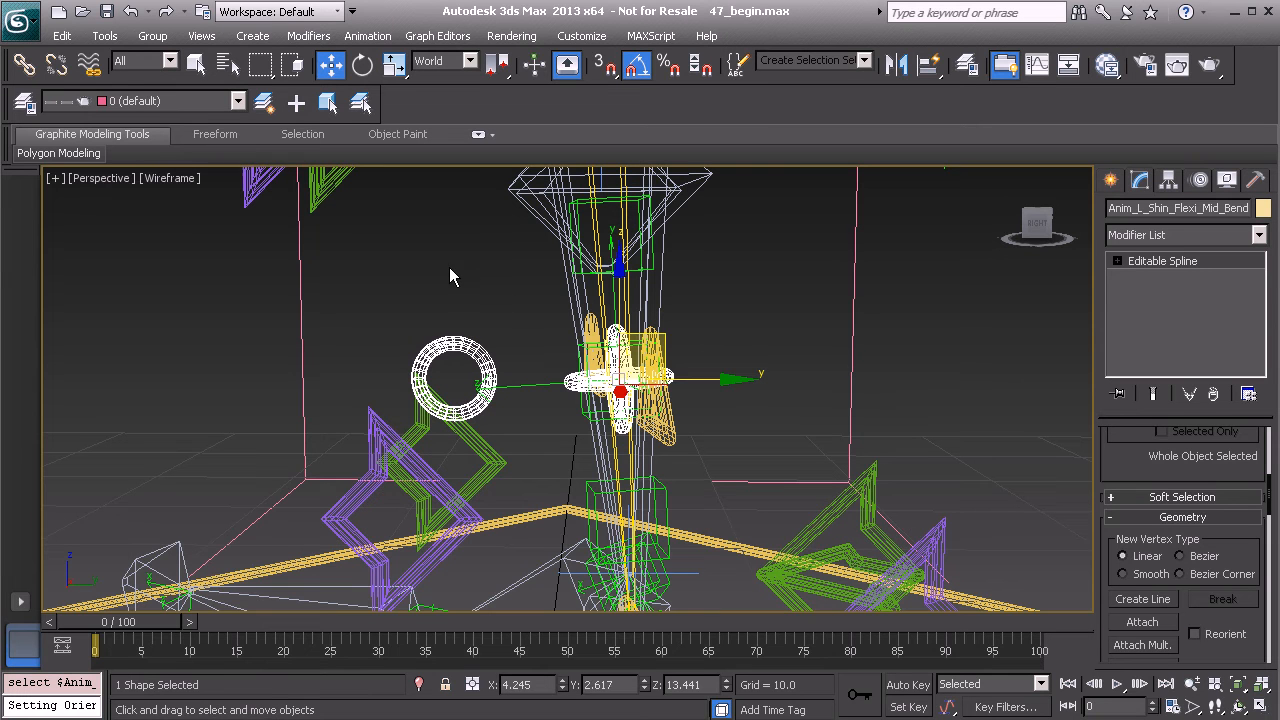
# Step: Try moving the combined mid bend control forward from the shin and undo the move
pyautogui.keyDown('alt'); pyautogui.moveTo(707, 433); pyautogui.dragTo(651, 343, button='middle'); pyautogui.keyUp('alt')
pyautogui.moveTo(656, 333); pyautogui.dragTo(430, 342)
pyautogui.hotkey('ctrl', 'z')
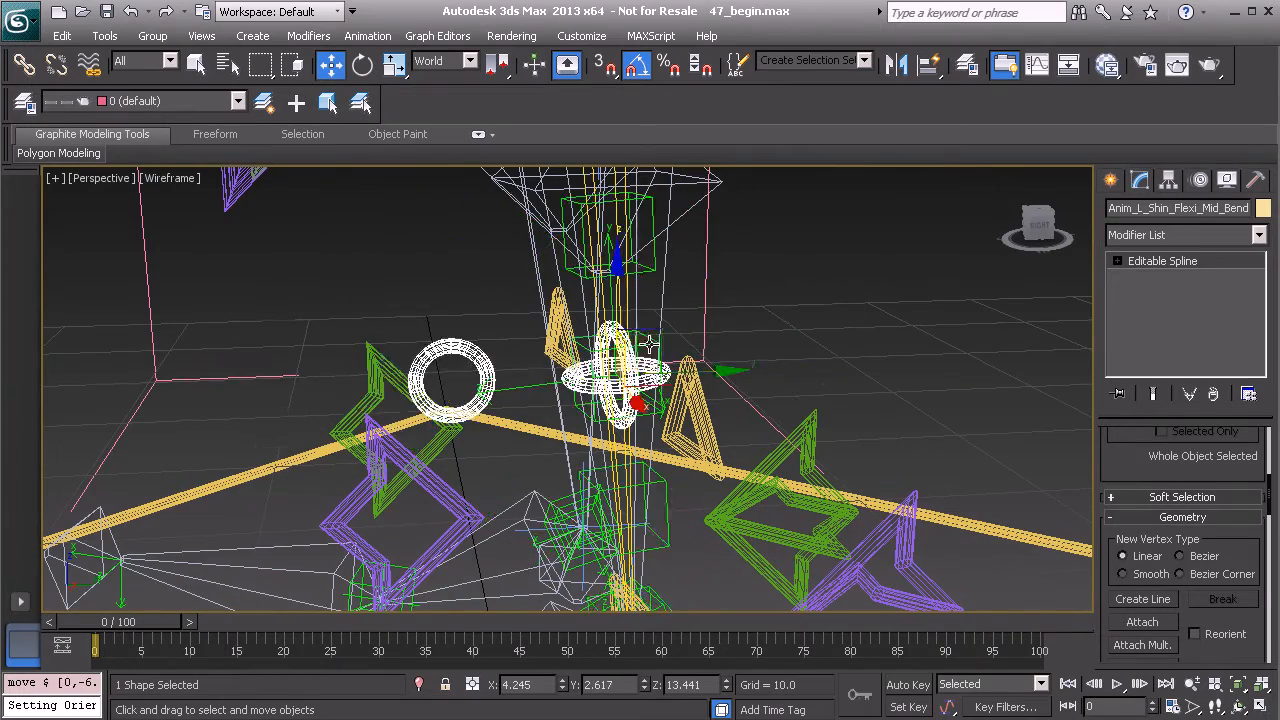
# Step: Move the left leg IK control, Anim_L_Leg_IK01, forward to swing the leg out in front of the body
pyautogui.scroll(-4, 695, 336)
pyautogui.click(744, 502)
pyautogui.keyDown('alt'); pyautogui.moveTo(744, 502); pyautogui.dragTo(742, 494, button='middle'); pyautogui.keyUp('alt')
pyautogui.moveTo(647, 460); pyautogui.dragTo(218, 523)
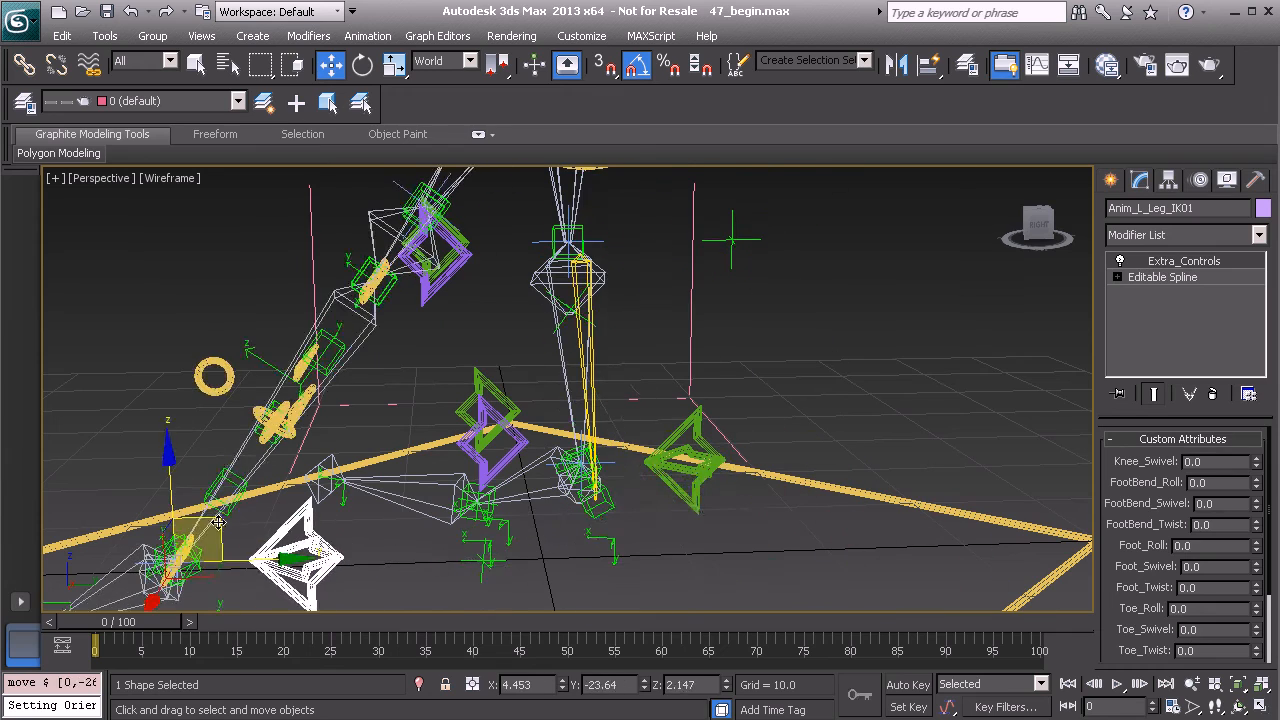
# Step: Try moving the mid bend control on the posed shin, and undo both the bend and leg IK moves
pyautogui.click(218, 360)
pyautogui.moveTo(345, 396); pyautogui.dragTo(380, 392, button='middle')
pyautogui.moveTo(357, 376); pyautogui.dragTo(246, 388)
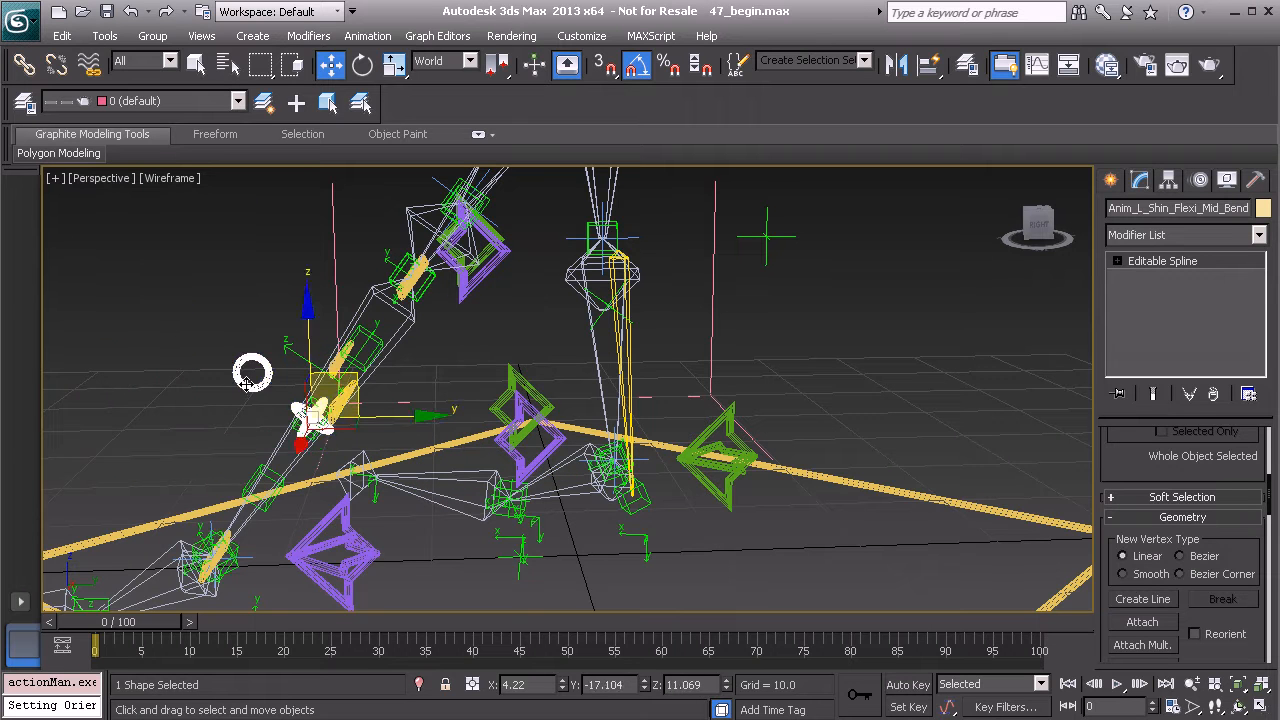
pyautogui.hotkey('ctrl', 'z')
pyautogui.hotkey('ctrl', 'z')
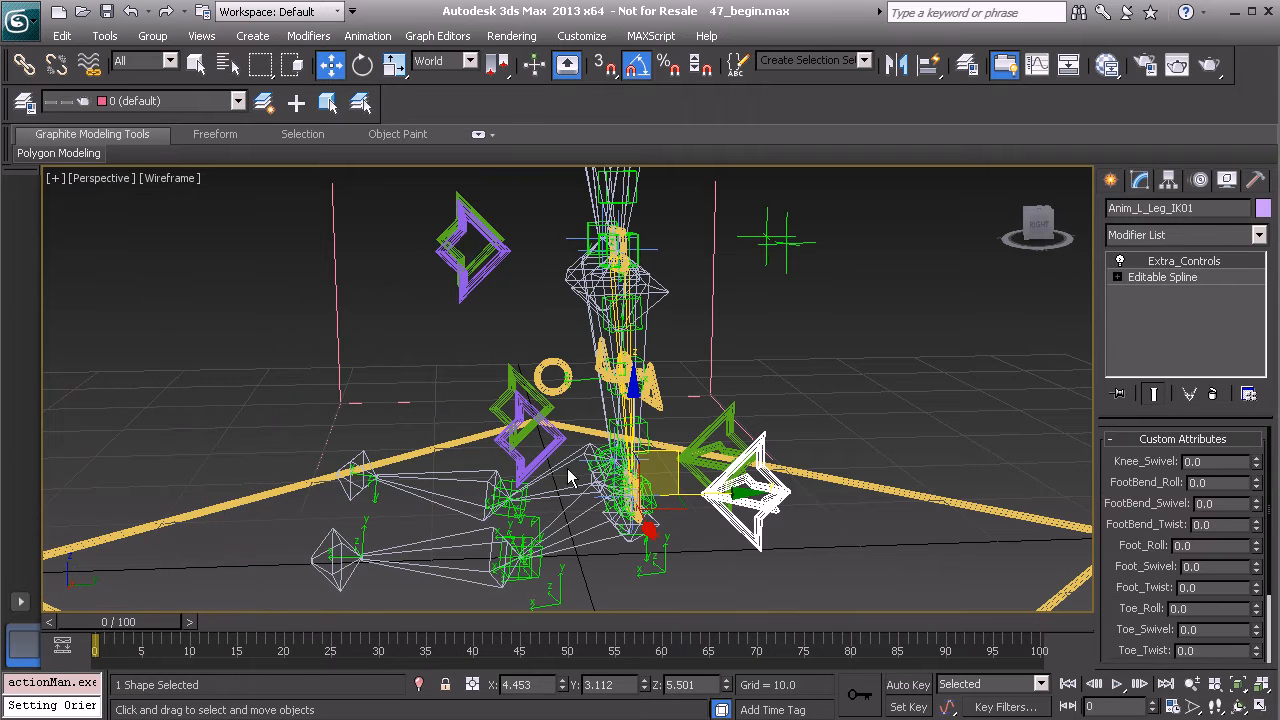
pyautogui.hotkey('ctrl', 'z')
# Step: Unhide the L_Shin_Flexi_Hidden layer and frame the left shin's flexi setup from the front
pyautogui.keyDown('alt'); pyautogui.moveTo(564, 402); pyautogui.dragTo(677, 395, button='middle'); pyautogui.keyUp('alt')
pyautogui.press('Tab')
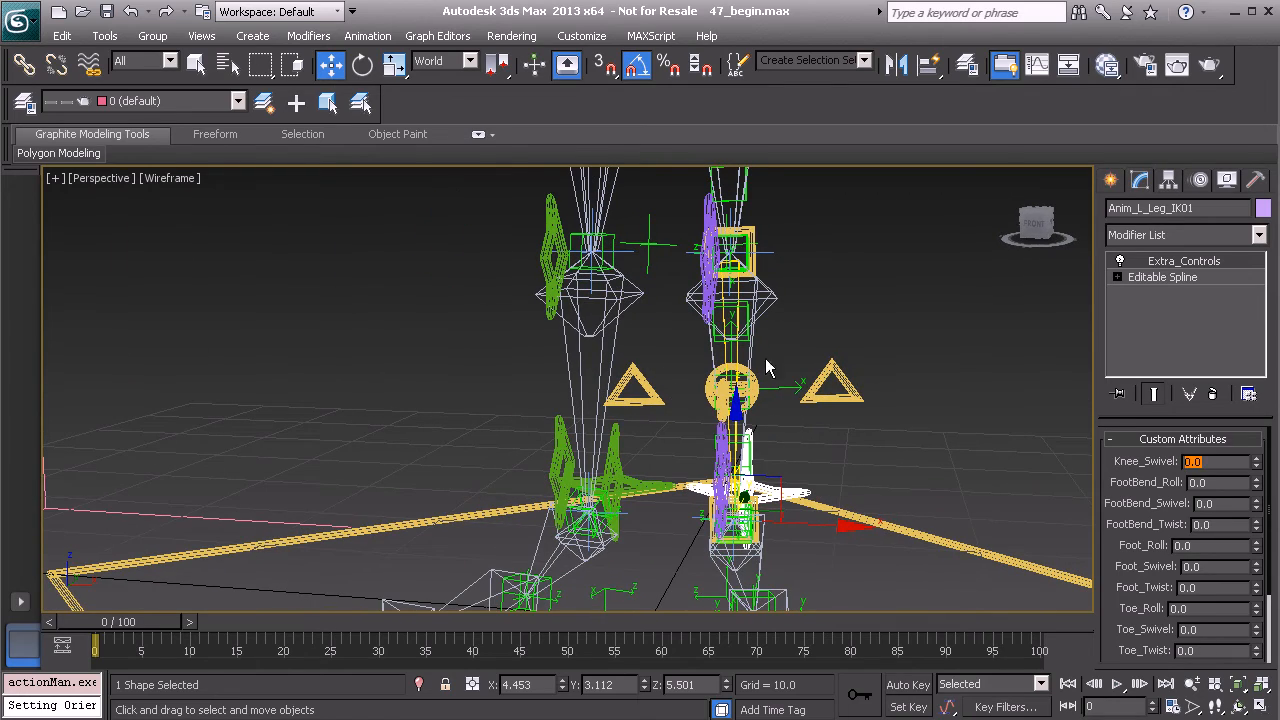
pyautogui.keyDown('alt'); pyautogui.moveTo(774, 358); pyautogui.dragTo(590, 388, button='middle'); pyautogui.keyUp('alt')
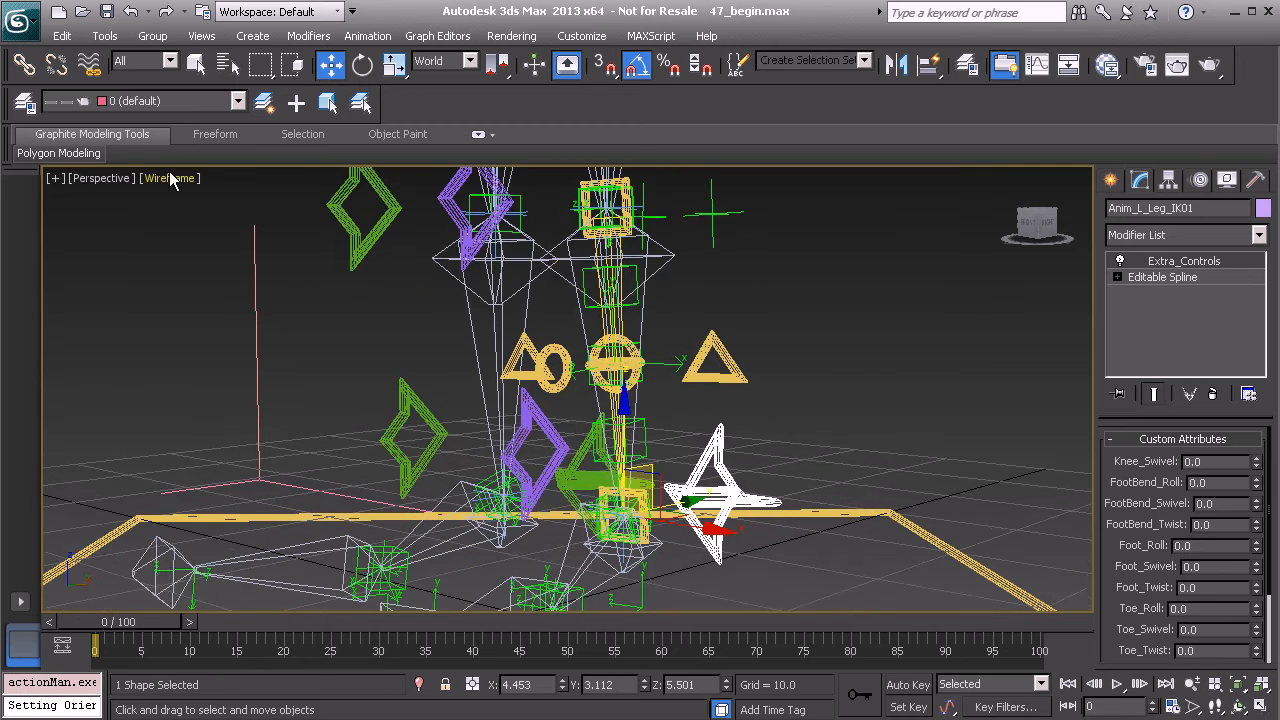
pyautogui.click(26, 104)
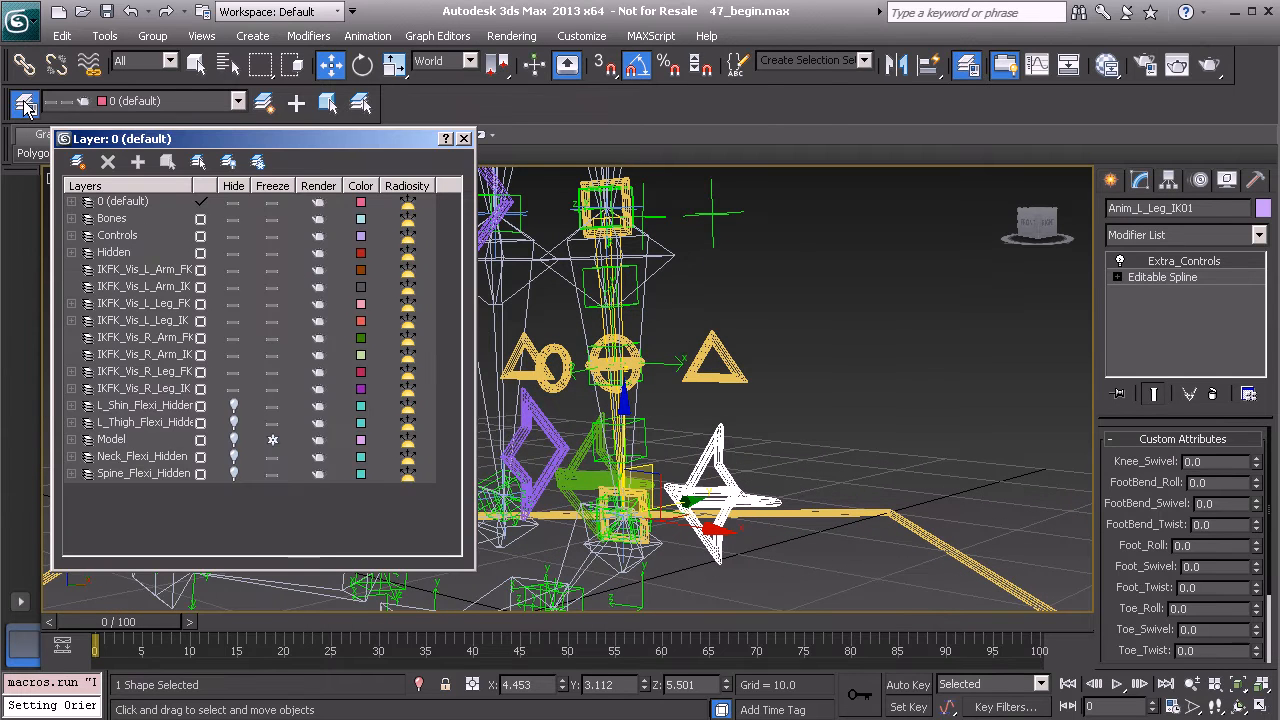
pyautogui.click(233, 407)
pyautogui.keyDown('alt'); pyautogui.moveTo(764, 380); pyautogui.dragTo(797, 378, button='middle'); pyautogui.keyUp('alt')
pyautogui.scroll(2, 756, 371)
pyautogui.keyDown('alt'); pyautogui.moveTo(650, 277); pyautogui.dragTo(648, 332, button='middle'); pyautogui.keyUp('alt')
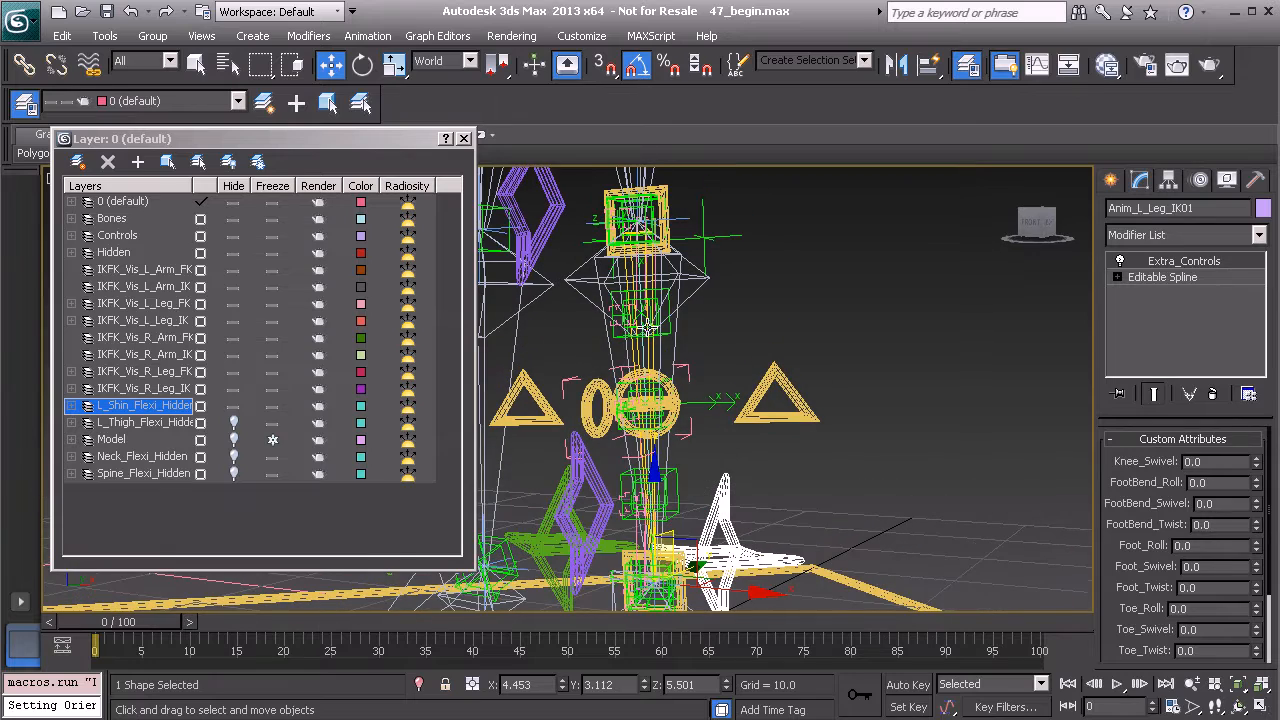
# Step: Debug the X Scale expression of the L_Shin_Flexi_BnDrv_D01 helper and replace its constant 10 with the length value 7.9575
pyautogui.scroll(3, 630, 330)
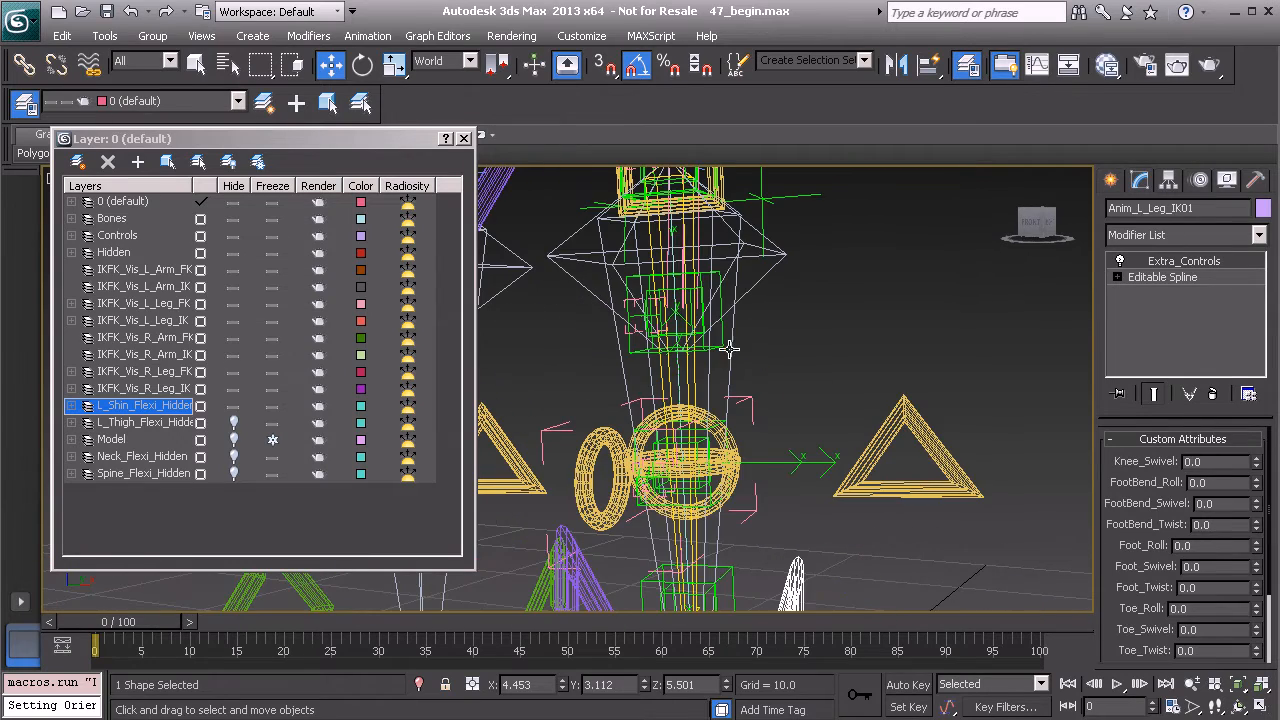
pyautogui.click(730, 349)
pyautogui.keyDown('alt'); pyautogui.moveTo(730, 349); pyautogui.dragTo(693, 337, button='middle'); pyautogui.keyUp('alt')
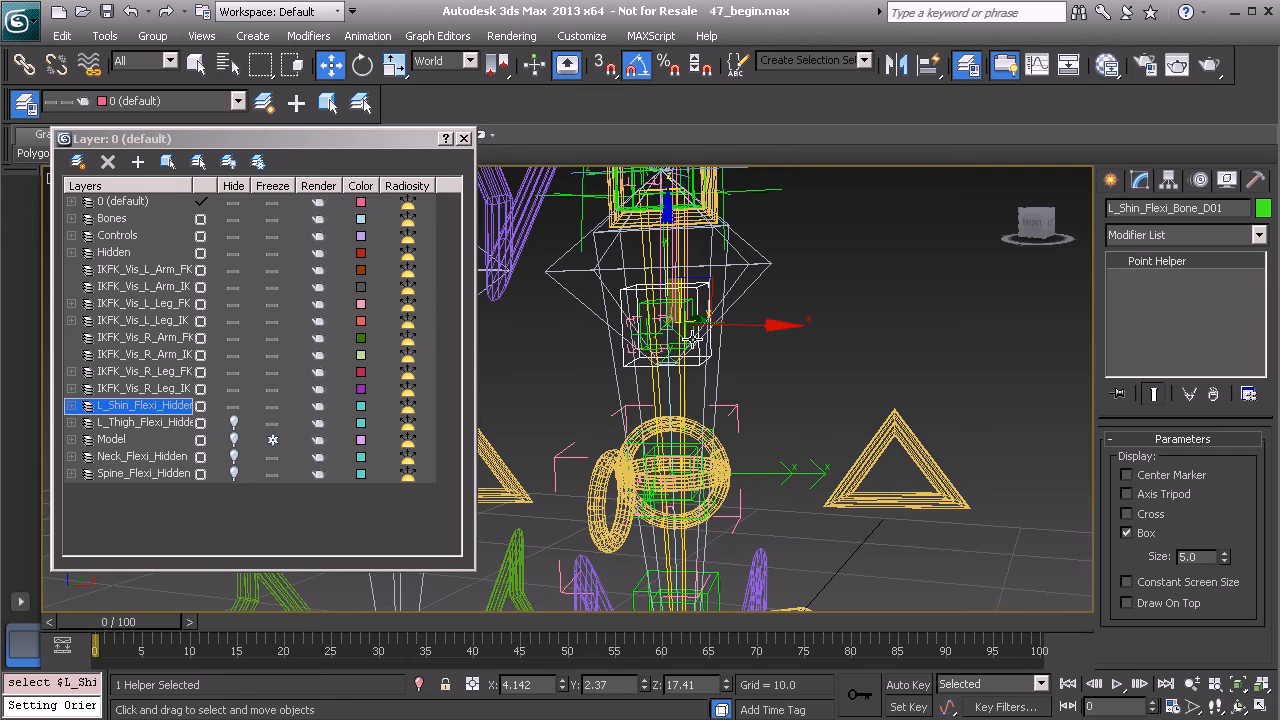
pyautogui.click(693, 337)
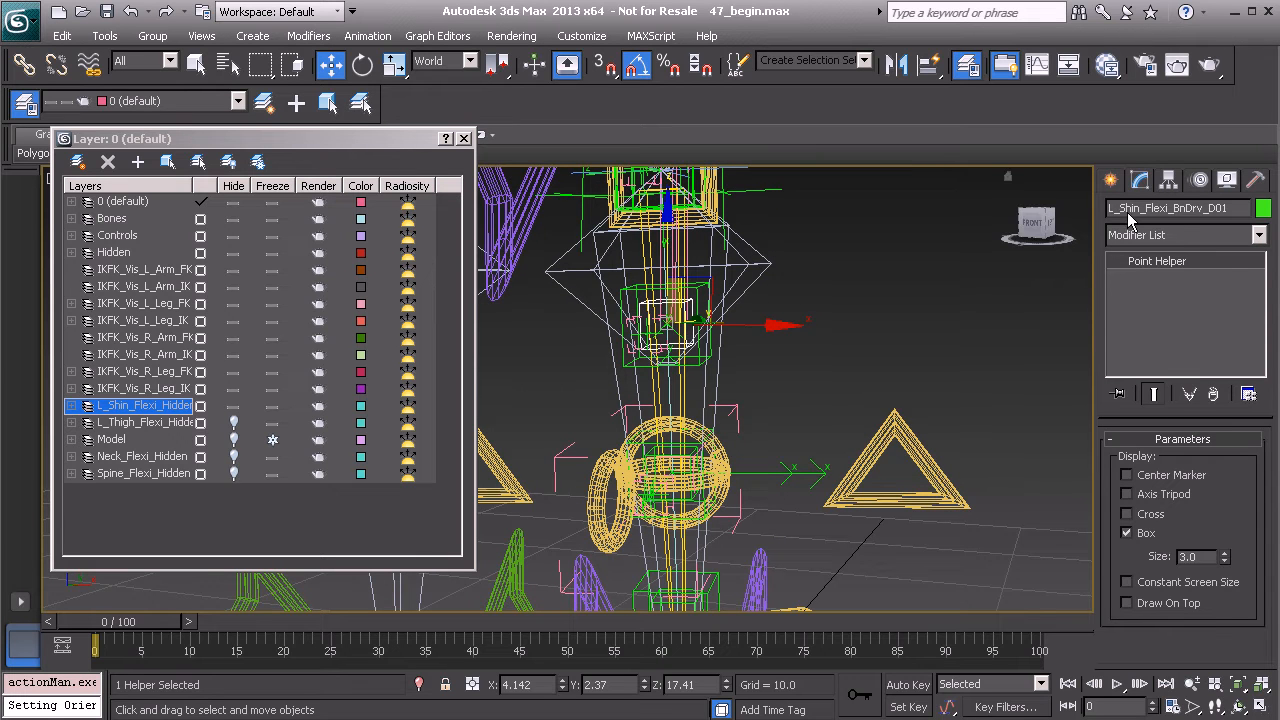
pyautogui.click(1198, 181)
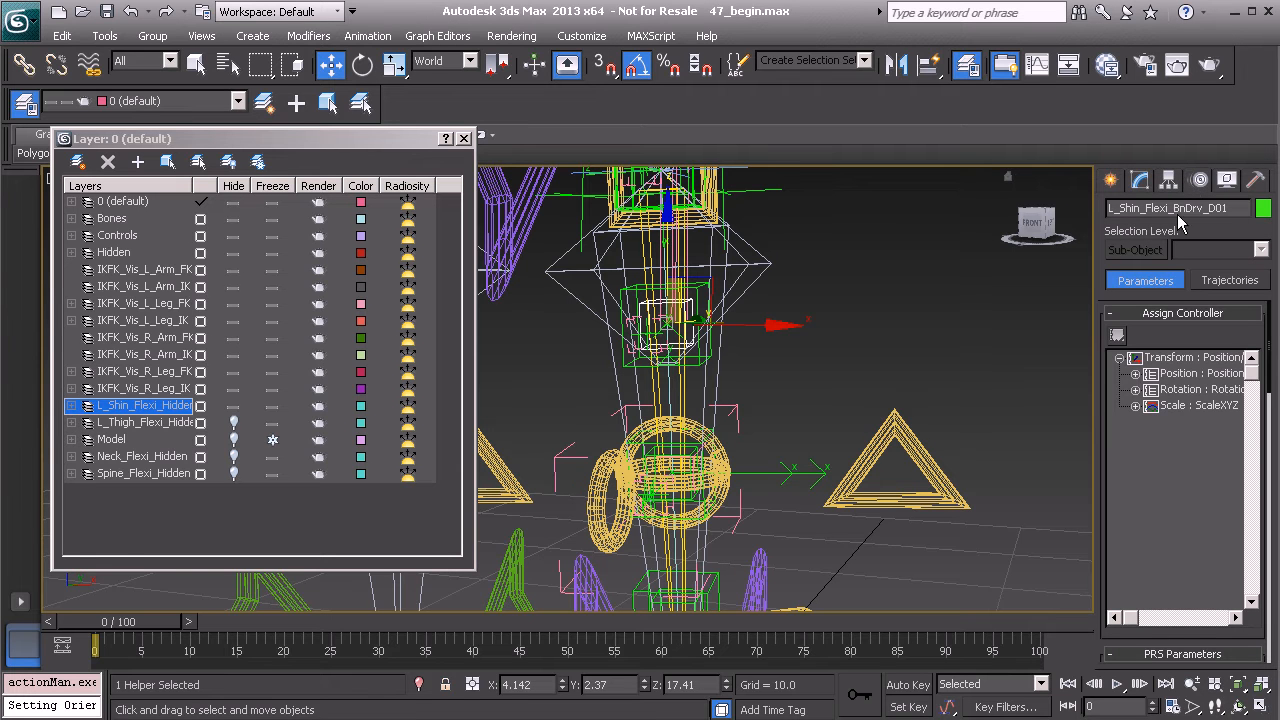
pyautogui.click(1135, 406)
pyautogui.rightClick(1192, 422)
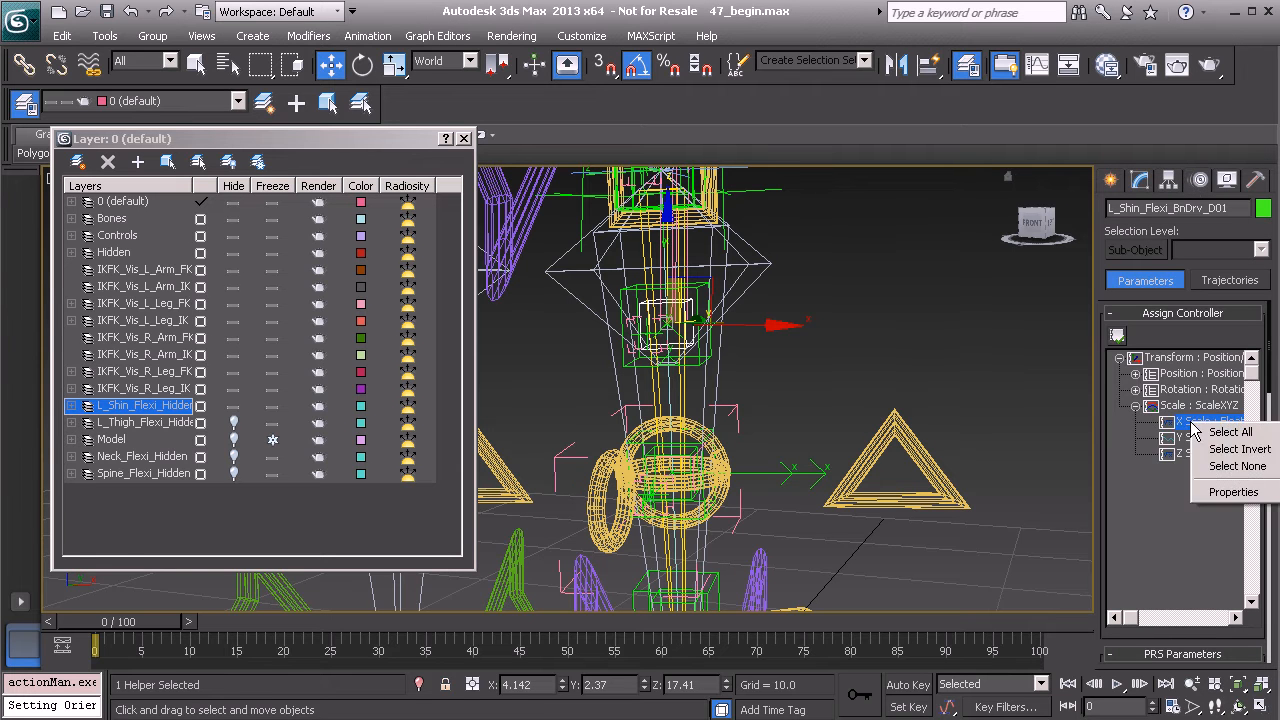
pyautogui.click(1222, 492)
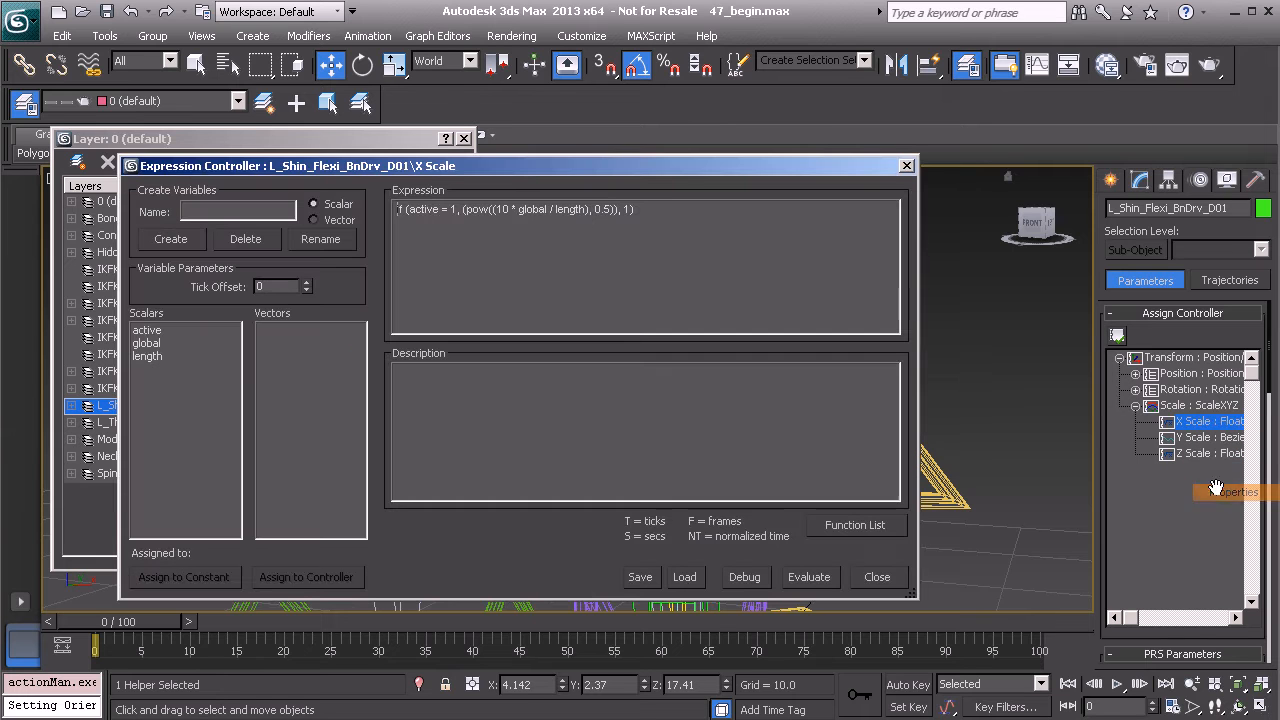
pyautogui.click(744, 577)
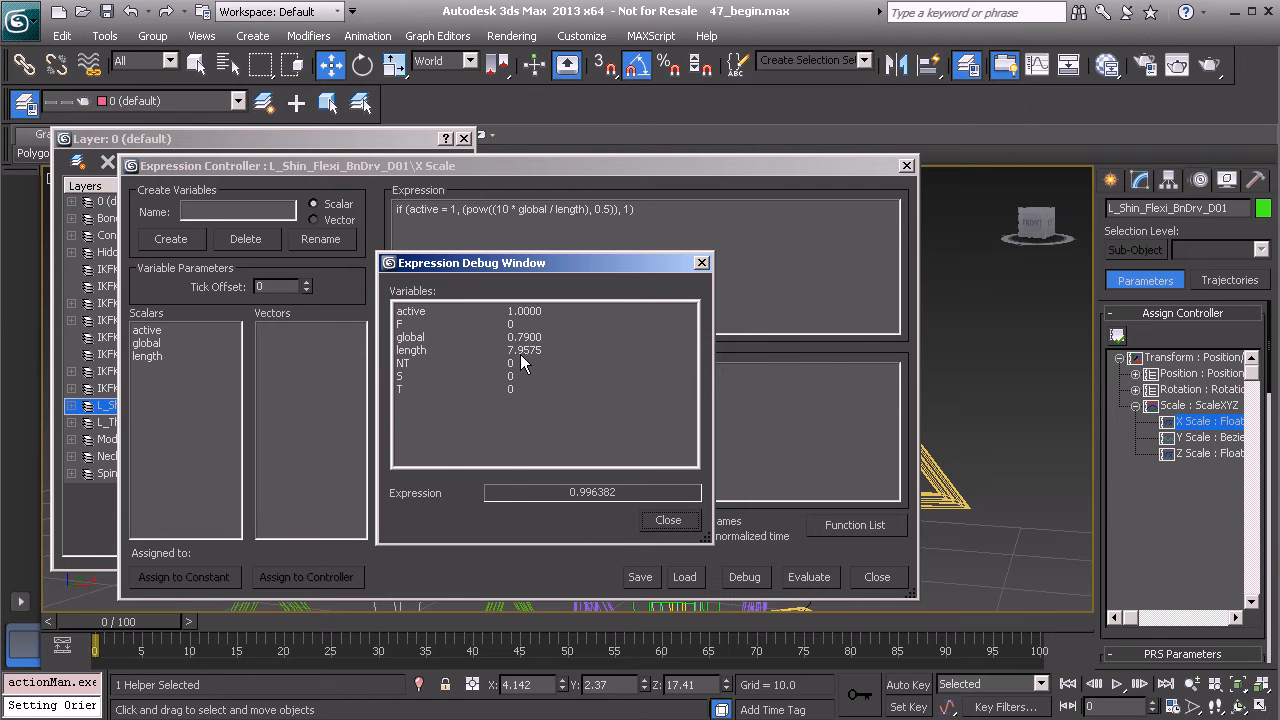
pyautogui.click(701, 262)
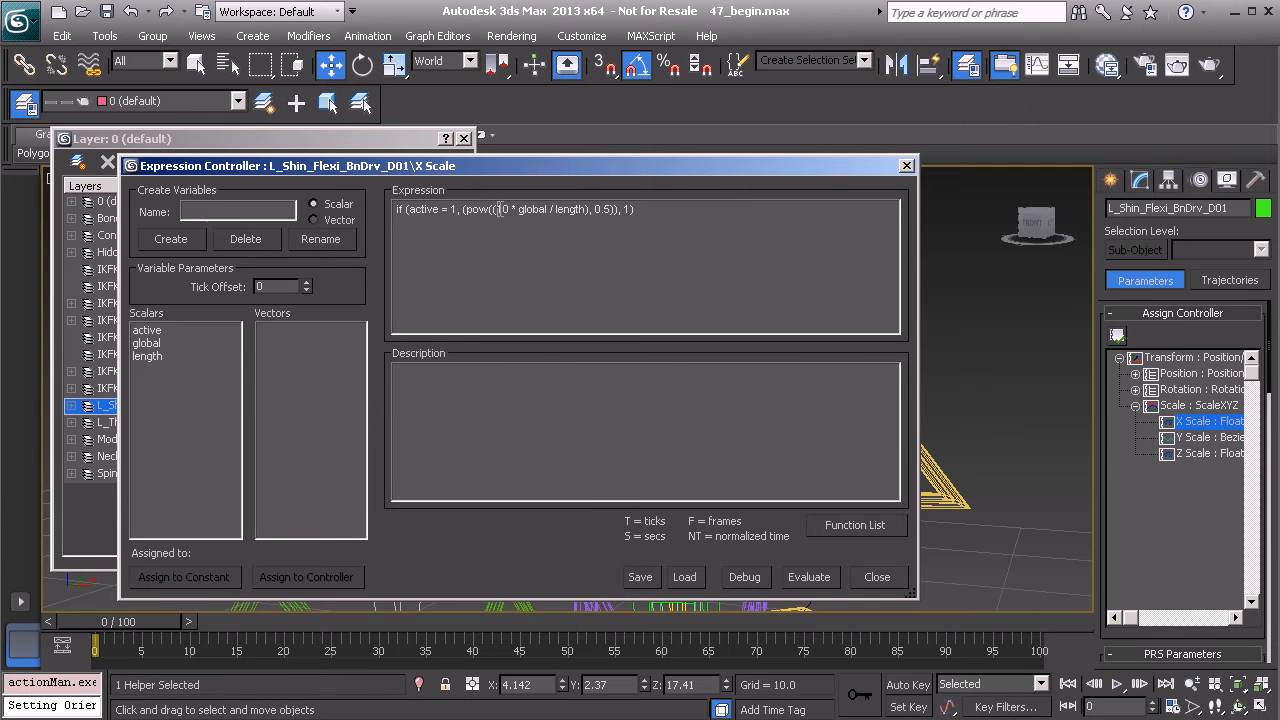
pyautogui.write('7.9575')
# Step: Reassign the expression's global variable to the Y Scale of Anim_Global01, evaluate the expression and close the editor
pyautogui.click(160, 344)
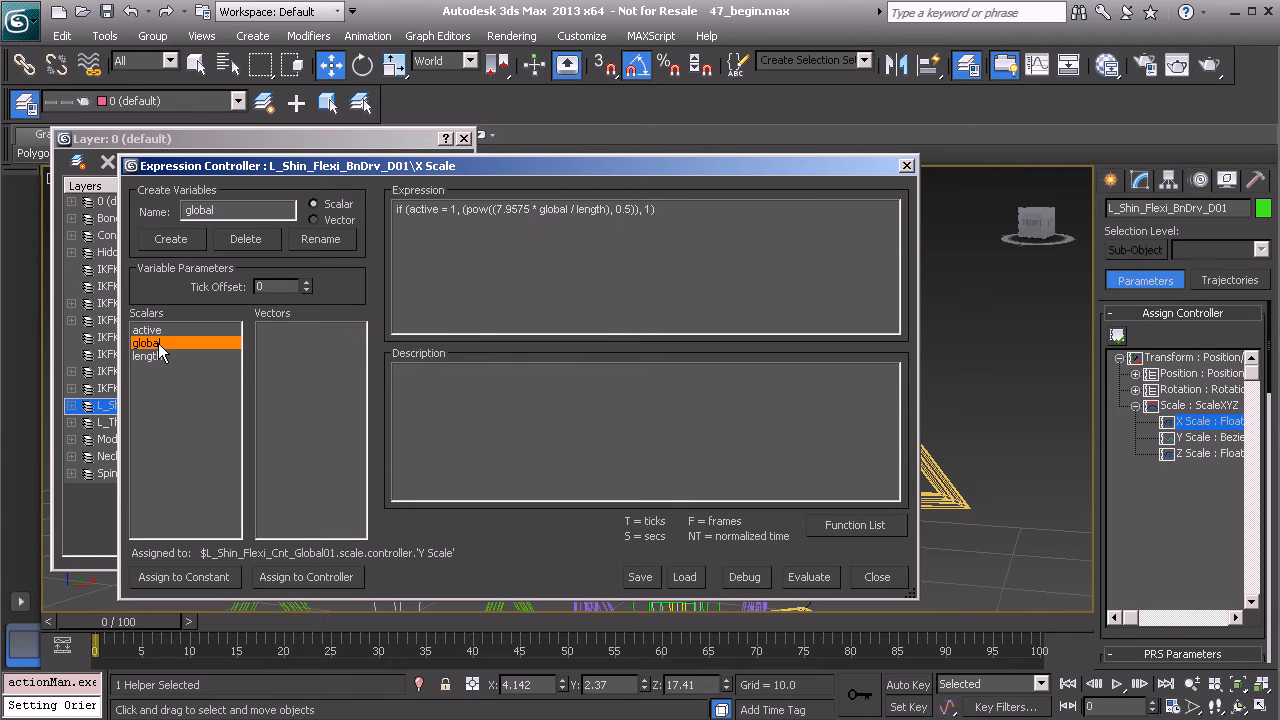
pyautogui.click(299, 577)
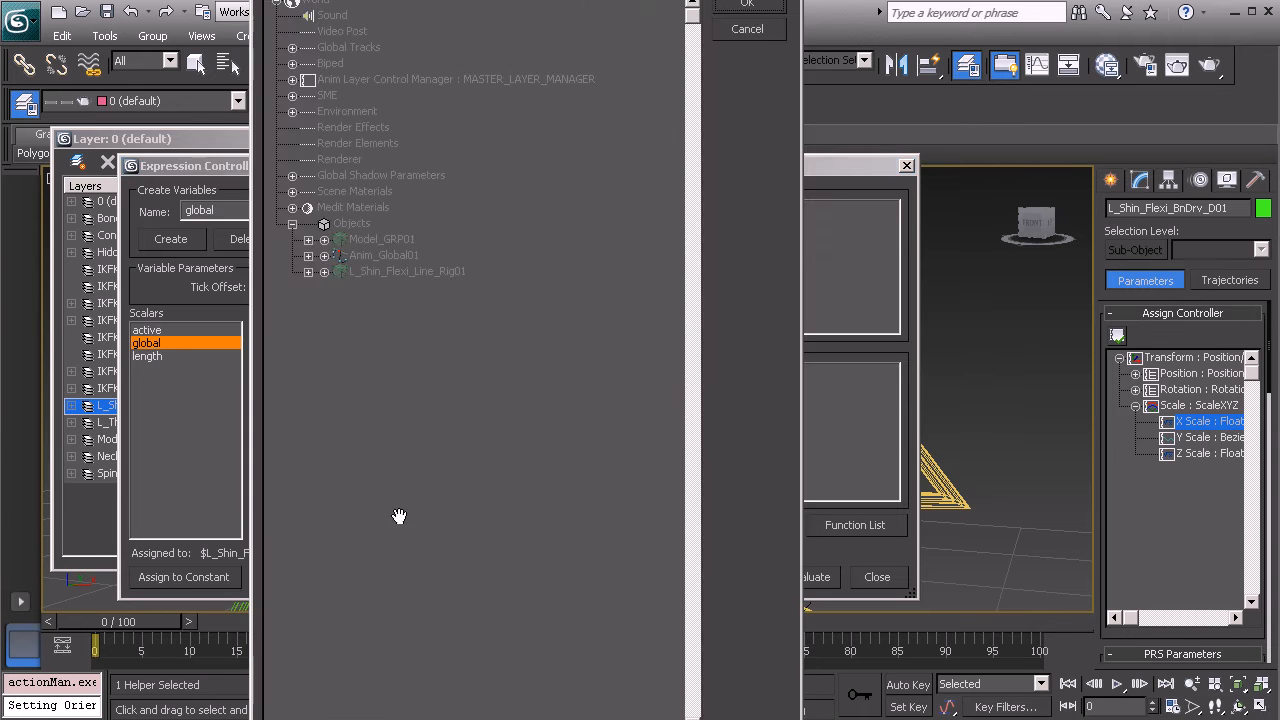
pyautogui.click(323, 256)
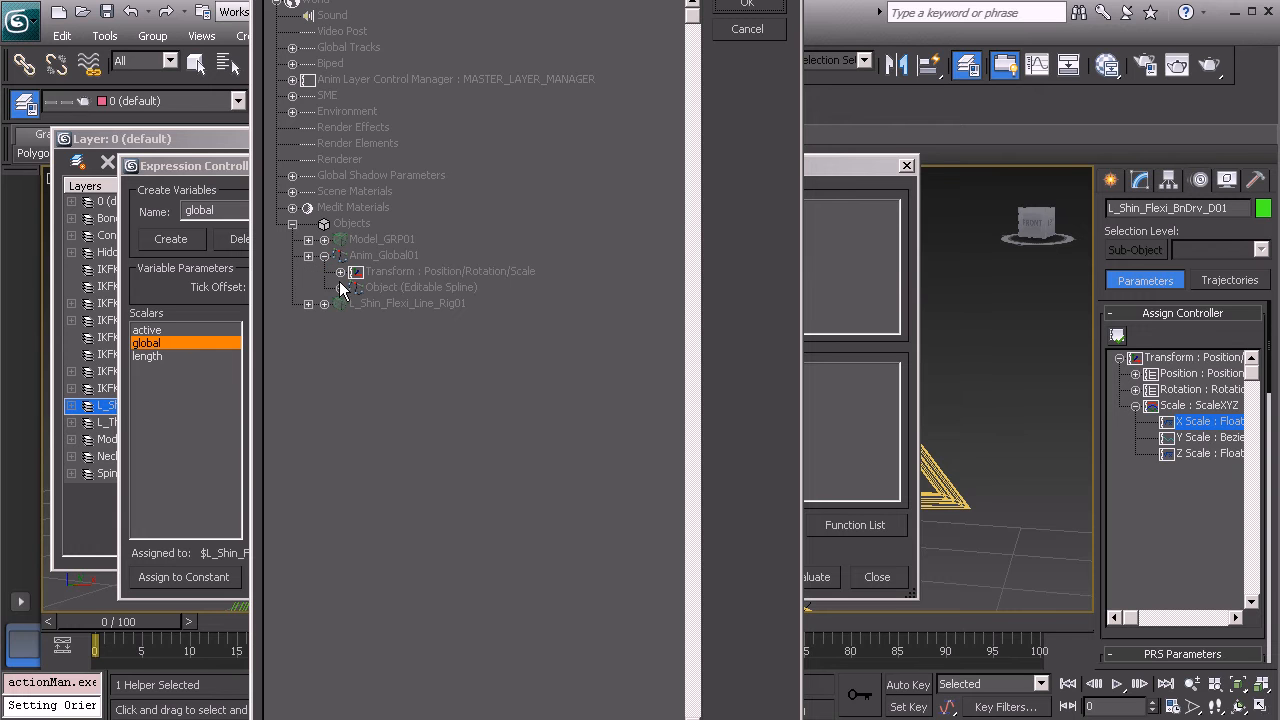
pyautogui.click(340, 272)
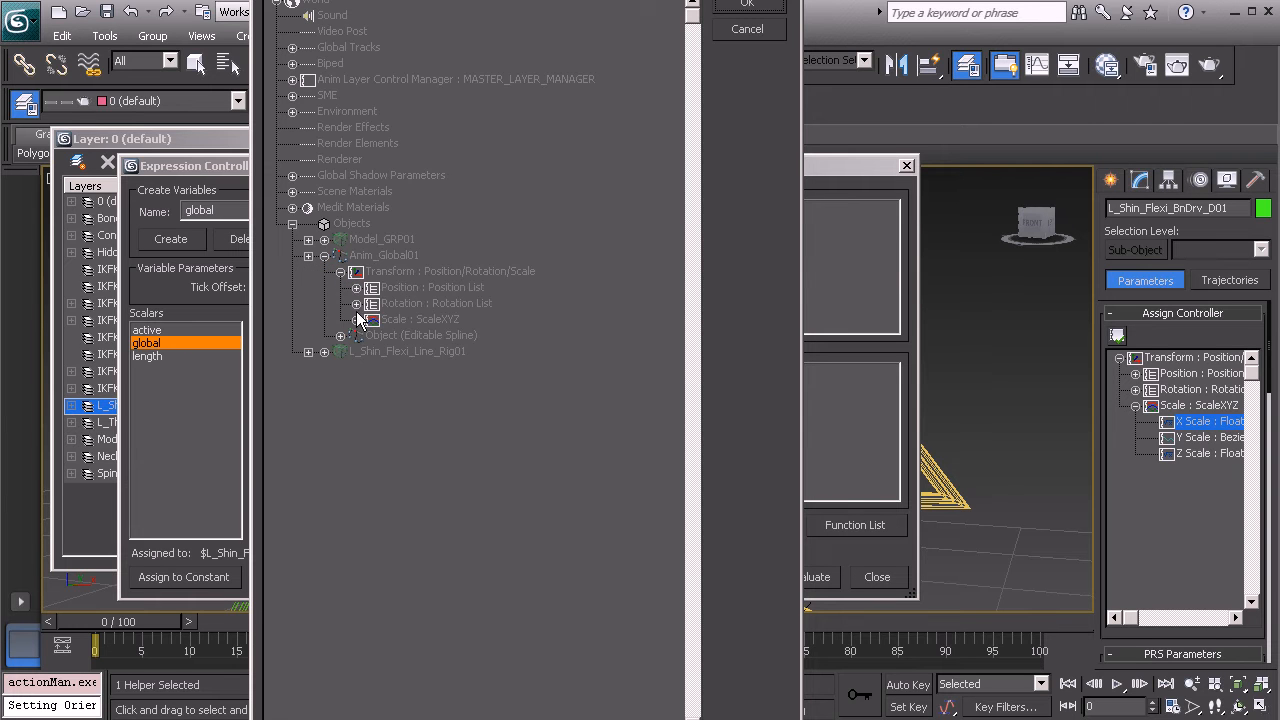
pyautogui.click(356, 319)
pyautogui.click(422, 353)
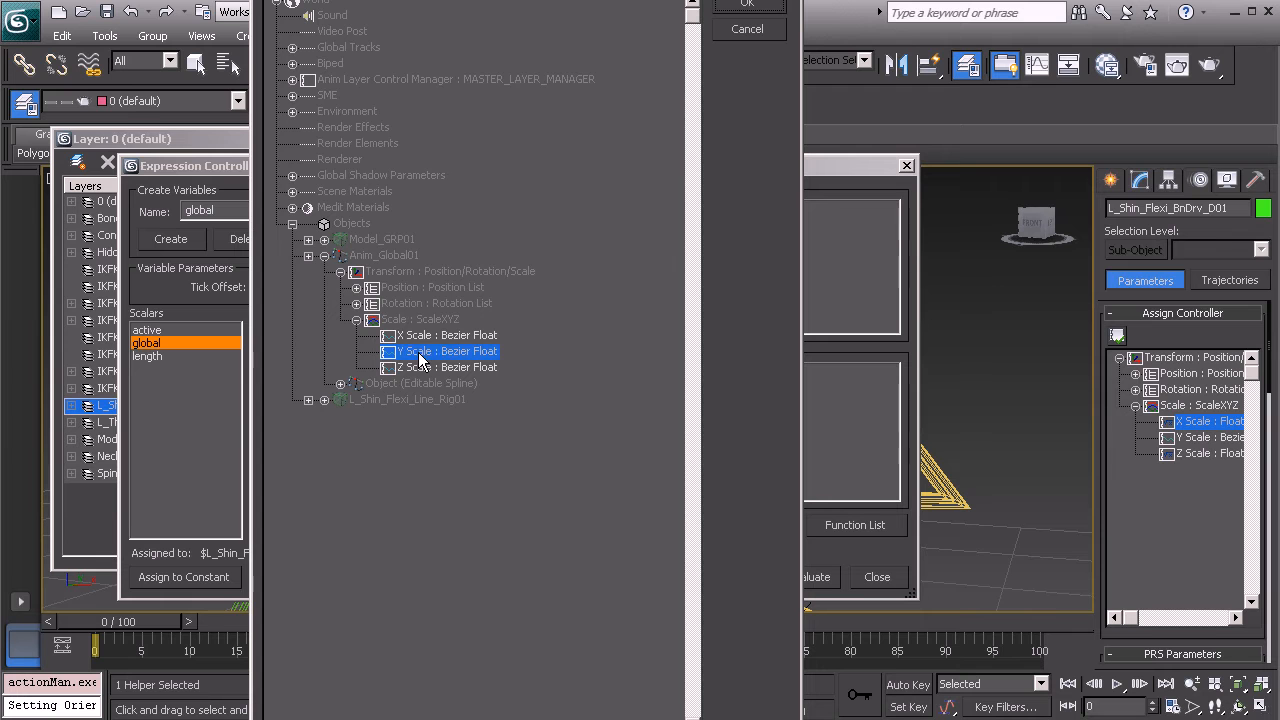
pyautogui.click(748, 8)
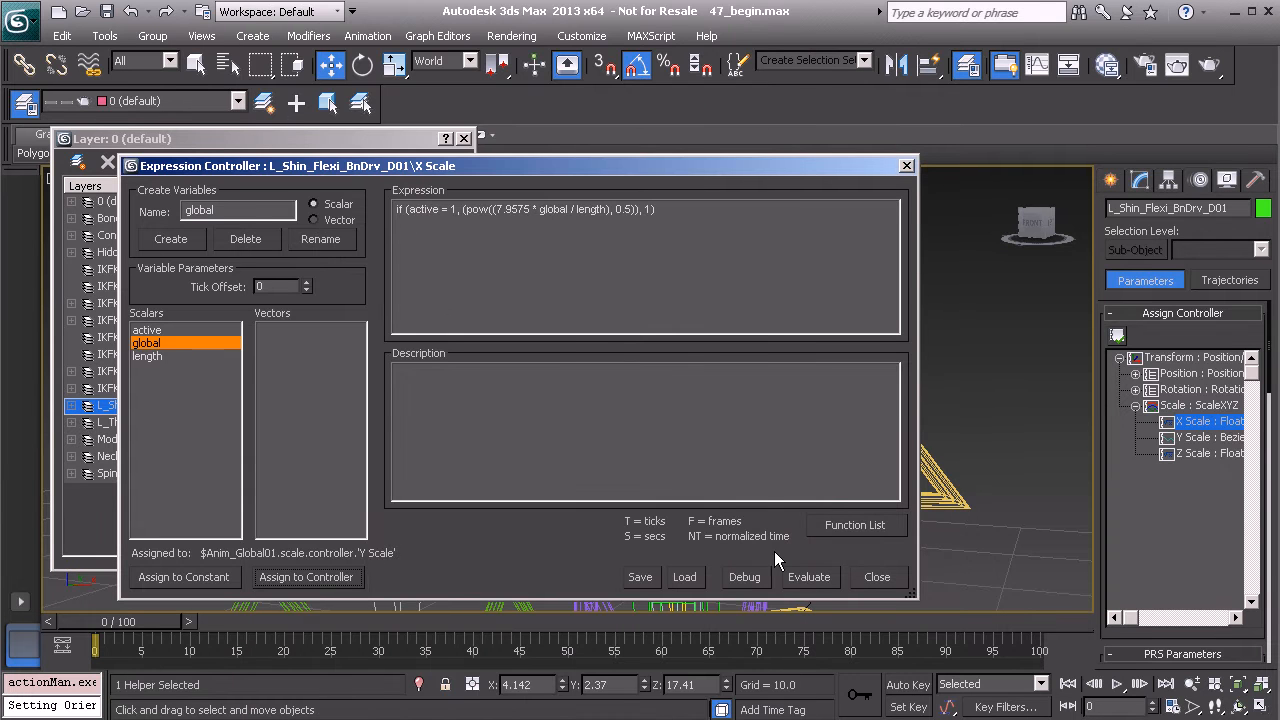
pyautogui.click(804, 578)
pyautogui.click(906, 166)
# Step: Use 7.9575 as the constant in the remaining shin driver scale expressions, ending with the Z Scale of L_Shin_Flexi_BnDrv_B01
pyautogui.moveTo(694, 428); pyautogui.dragTo(676, 355, button='middle')
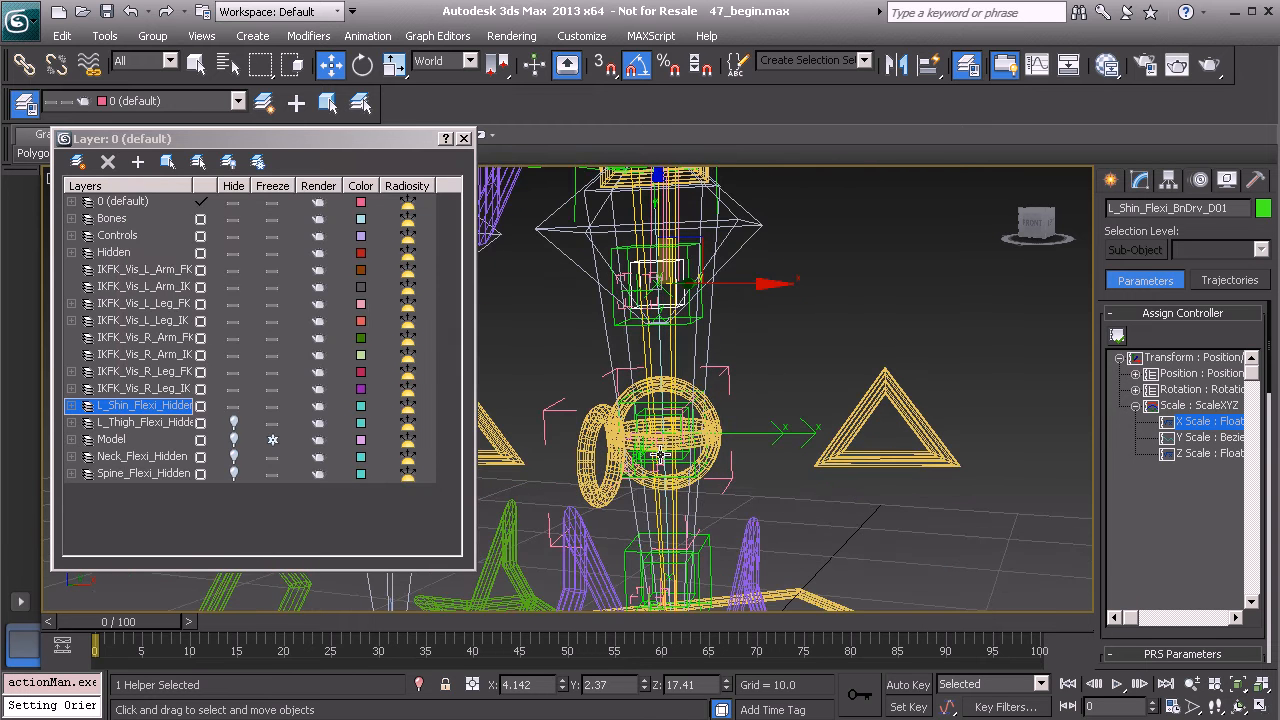
pyautogui.moveTo(663, 490); pyautogui.dragTo(651, 371, button='middle')
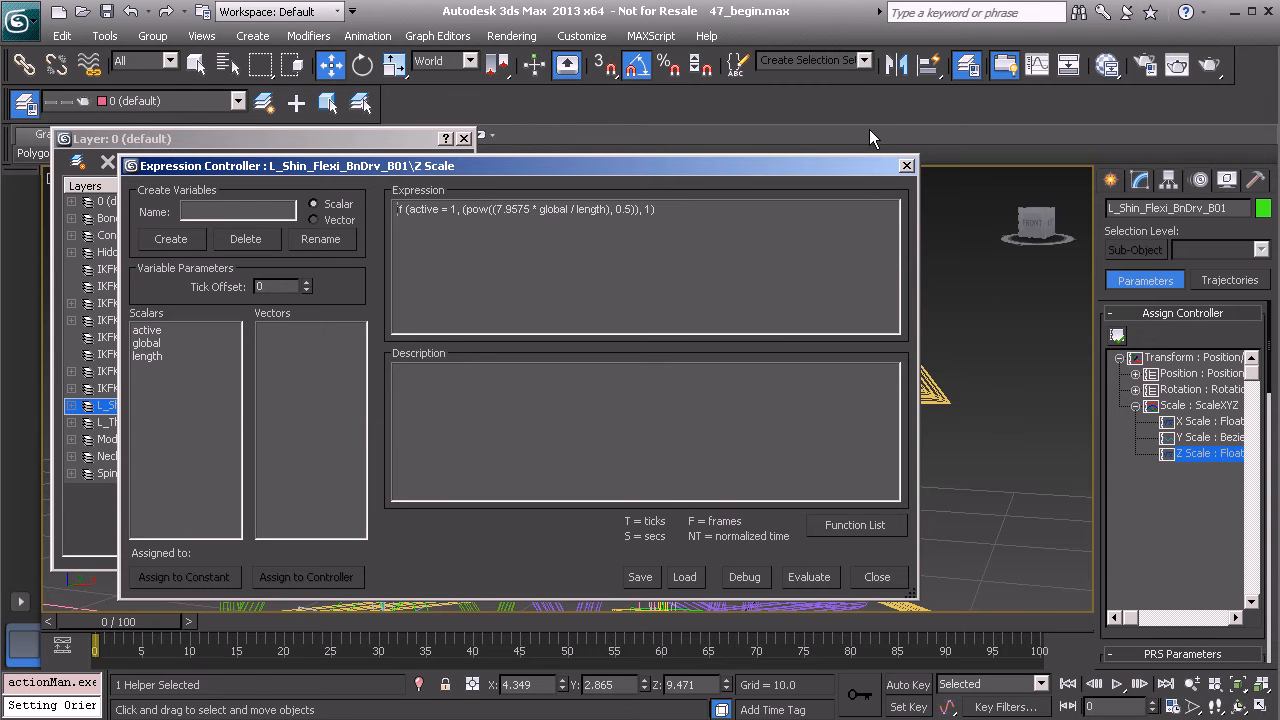
pyautogui.click(906, 165)
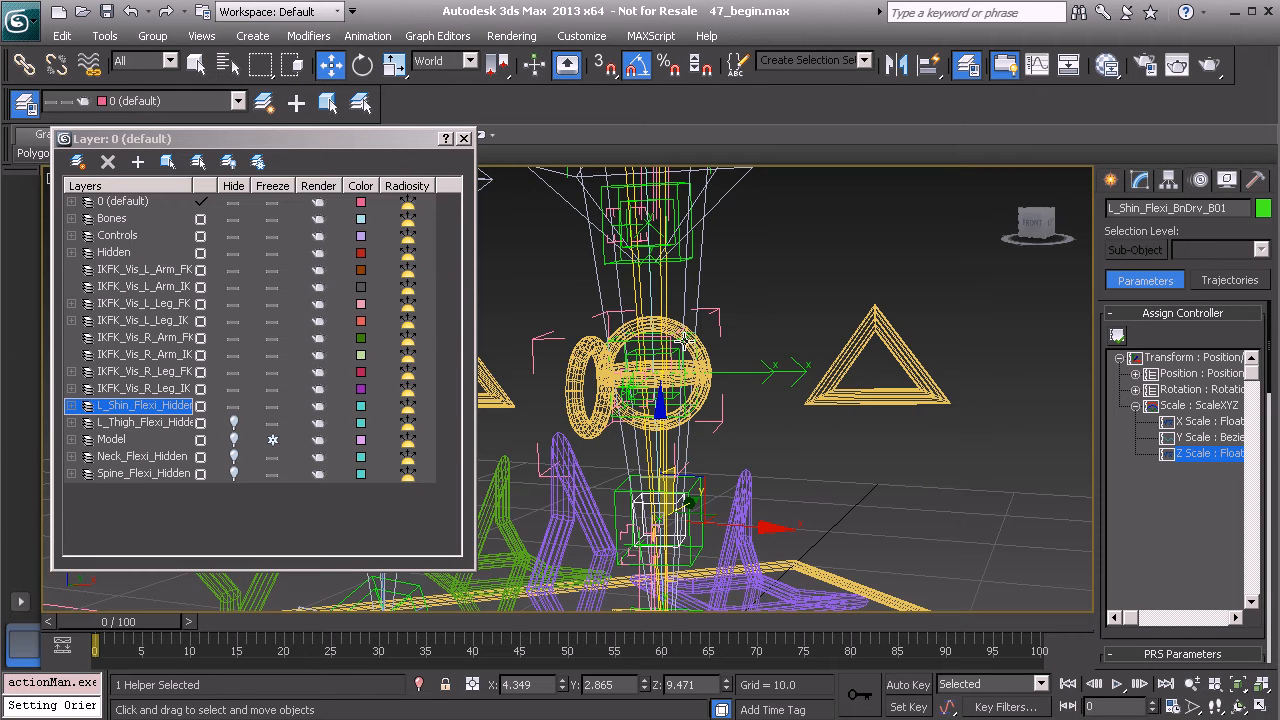
# Step: Locate the L_Shin_Flexi_Cnt_Global01 control, and select Anim_Pelvis01 to show its leg stretch and volume attributes
pyautogui.moveTo(782, 354); pyautogui.dragTo(760, 377, button='middle')
pyautogui.moveTo(760, 377)
pyautogui.keyDown('alt'); pyautogui.mouseDown(button='middle')
pyautogui.moveTo(817, 401)
pyautogui.moveTo(740, 378)
pyautogui.mouseUp(button='middle'); pyautogui.keyUp('alt')
pyautogui.click(878, 376)
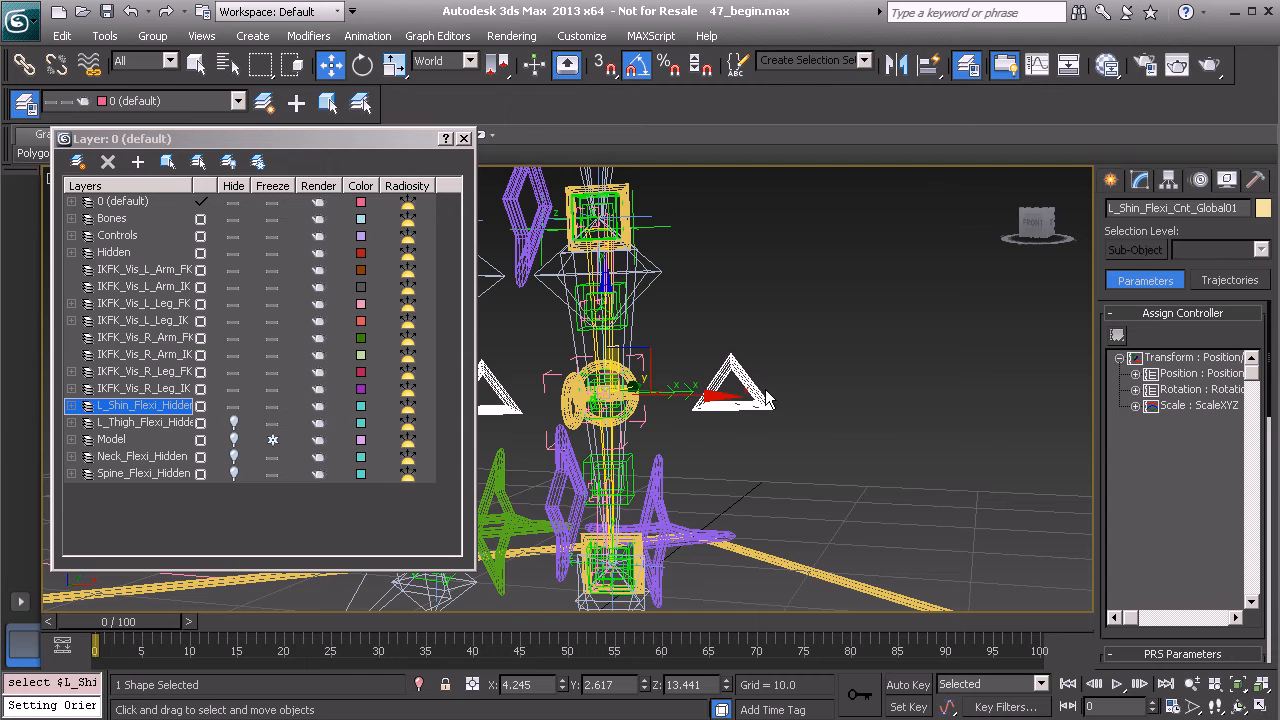
pyautogui.scroll(6, 766, 398)
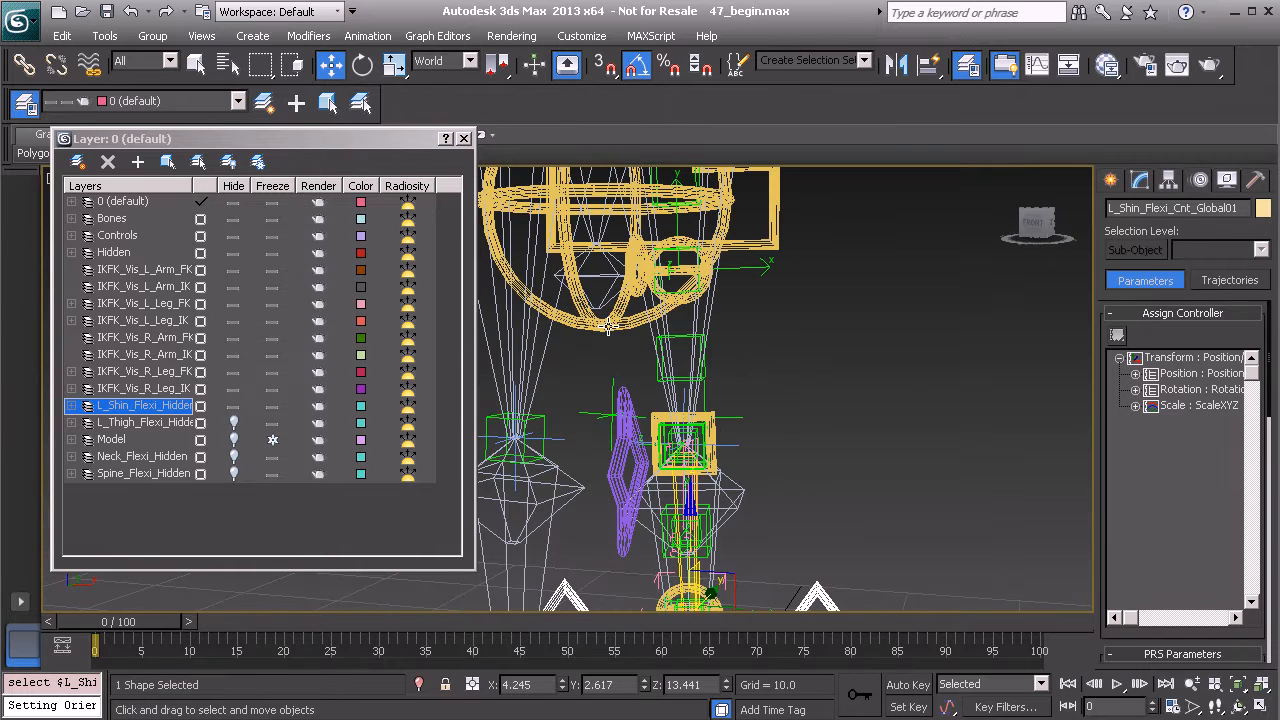
pyautogui.click(607, 327)
pyautogui.click(1140, 180)
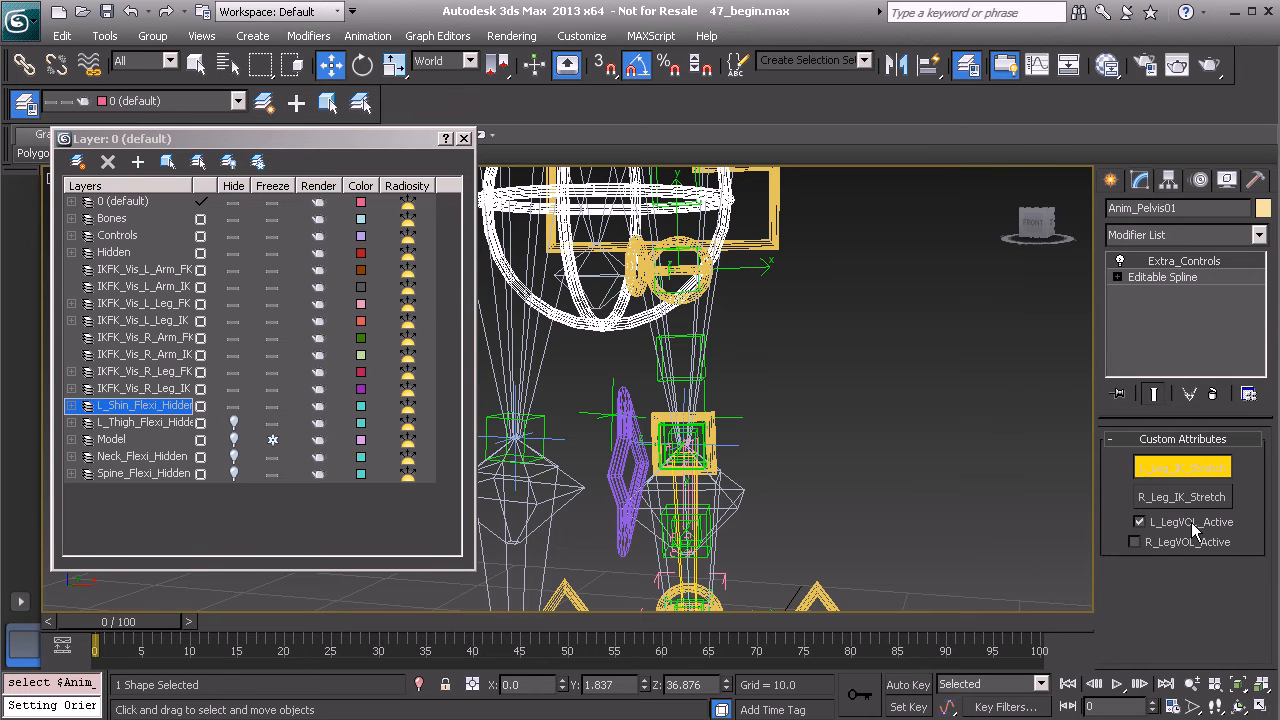
pyautogui.moveTo(789, 452); pyautogui.dragTo(748, 262, button='middle')
pyautogui.rightClick(748, 262)
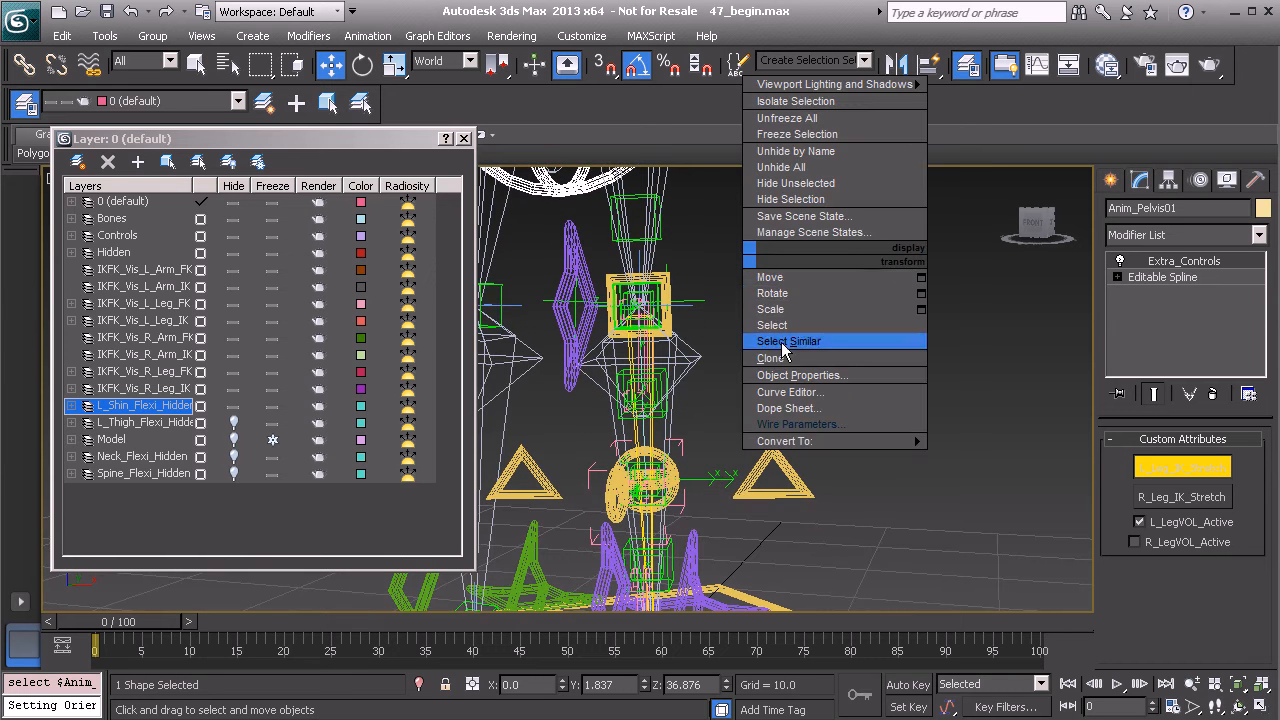
pyautogui.click(800, 424)
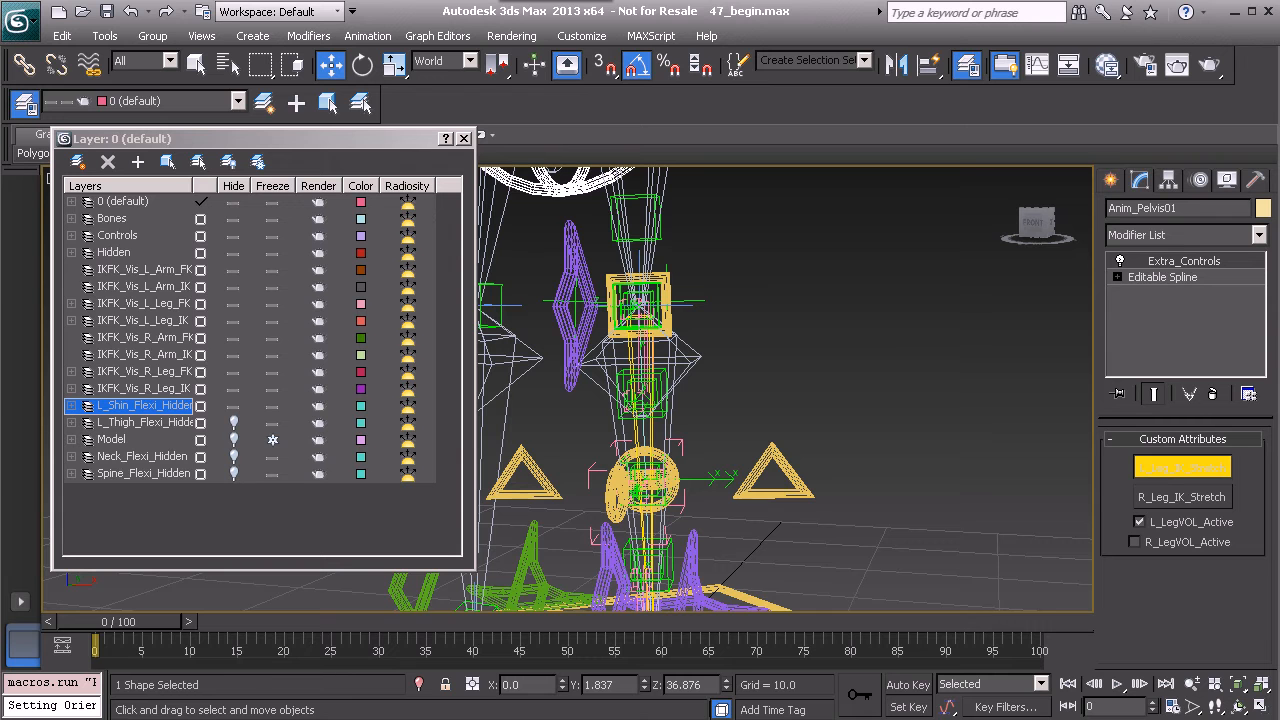
pyautogui.rightClick(785, 272)
pyautogui.moveTo(735, 277); pyautogui.dragTo(677, 163, button='middle')
pyautogui.moveTo(722, 334); pyautogui.dragTo(766, 446, button='middle')
pyautogui.scroll(-3, 766, 446)
pyautogui.scroll(-1, 733, 350)
pyautogui.moveTo(733, 350); pyautogui.dragTo(716, 334, button='middle')
# Step: Wire the L_LegVOL_Active attribute of Anim_Pelvis01 one-way to the active attribute of L_Shin_Flexi_Cnt_Global01
pyautogui.rightClick(730, 234)
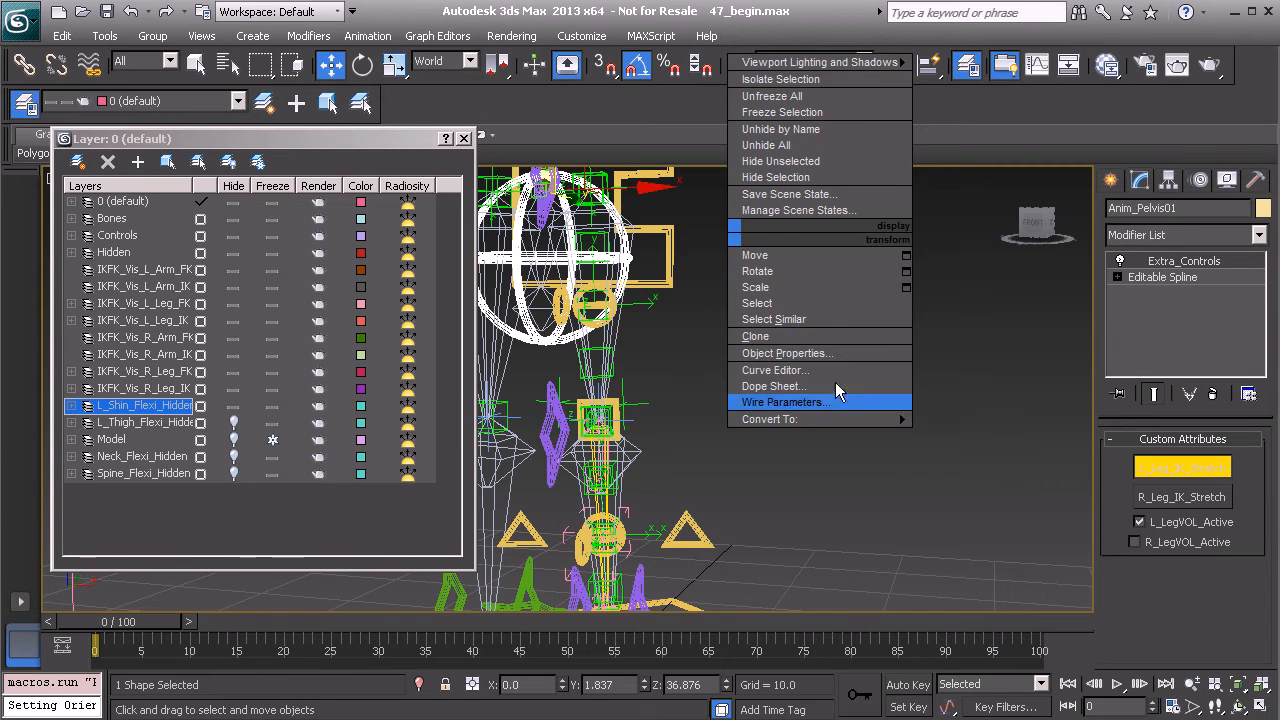
pyautogui.click(800, 402)
pyautogui.moveTo(558, 218)
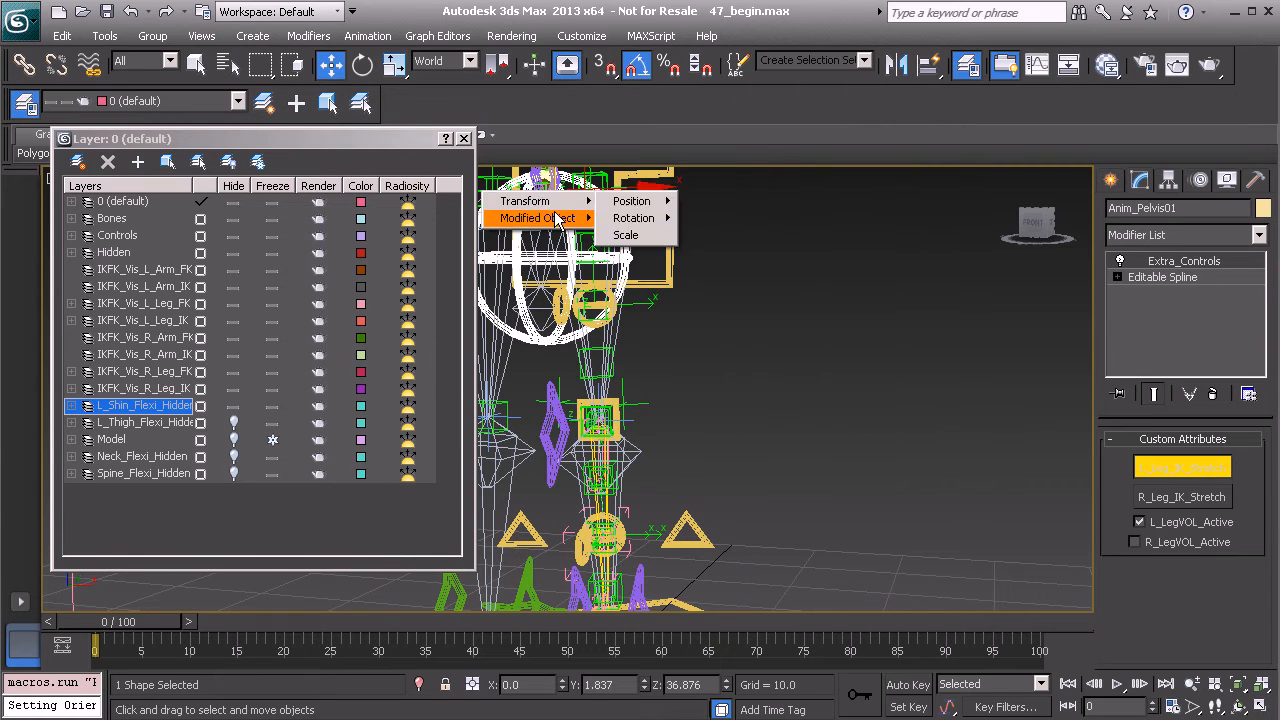
pyautogui.moveTo(660, 218)
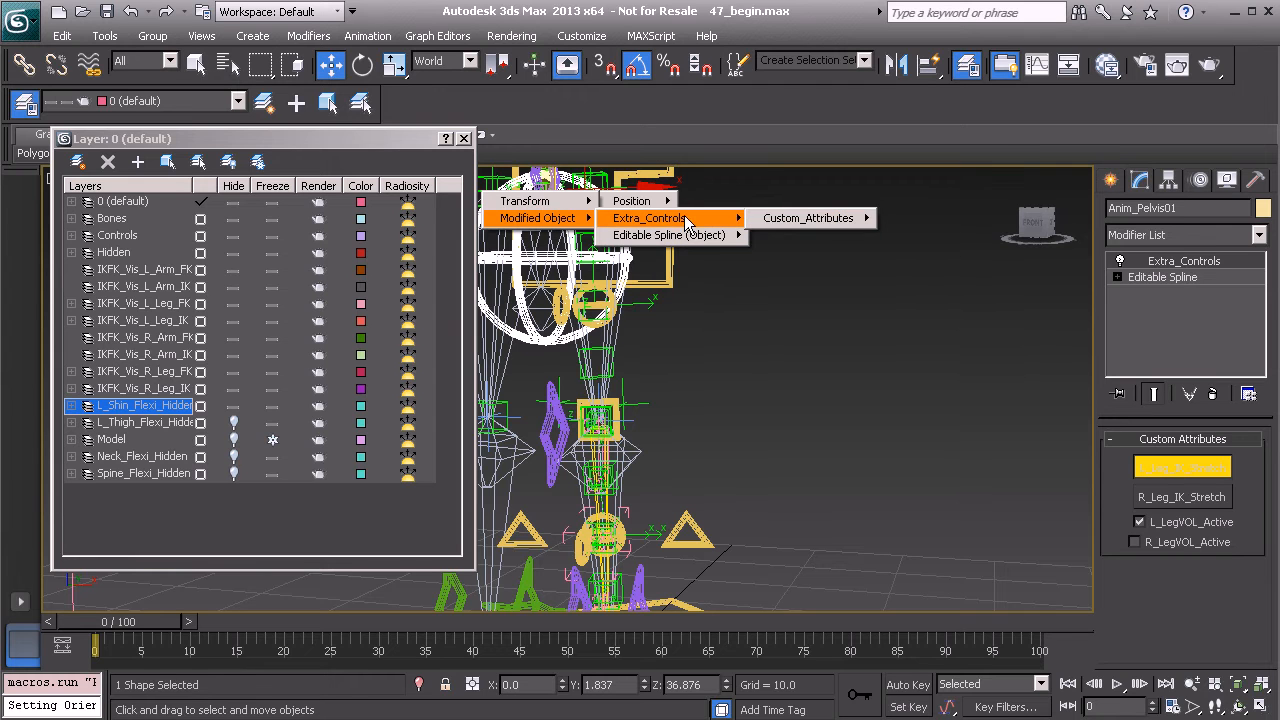
pyautogui.moveTo(849, 222)
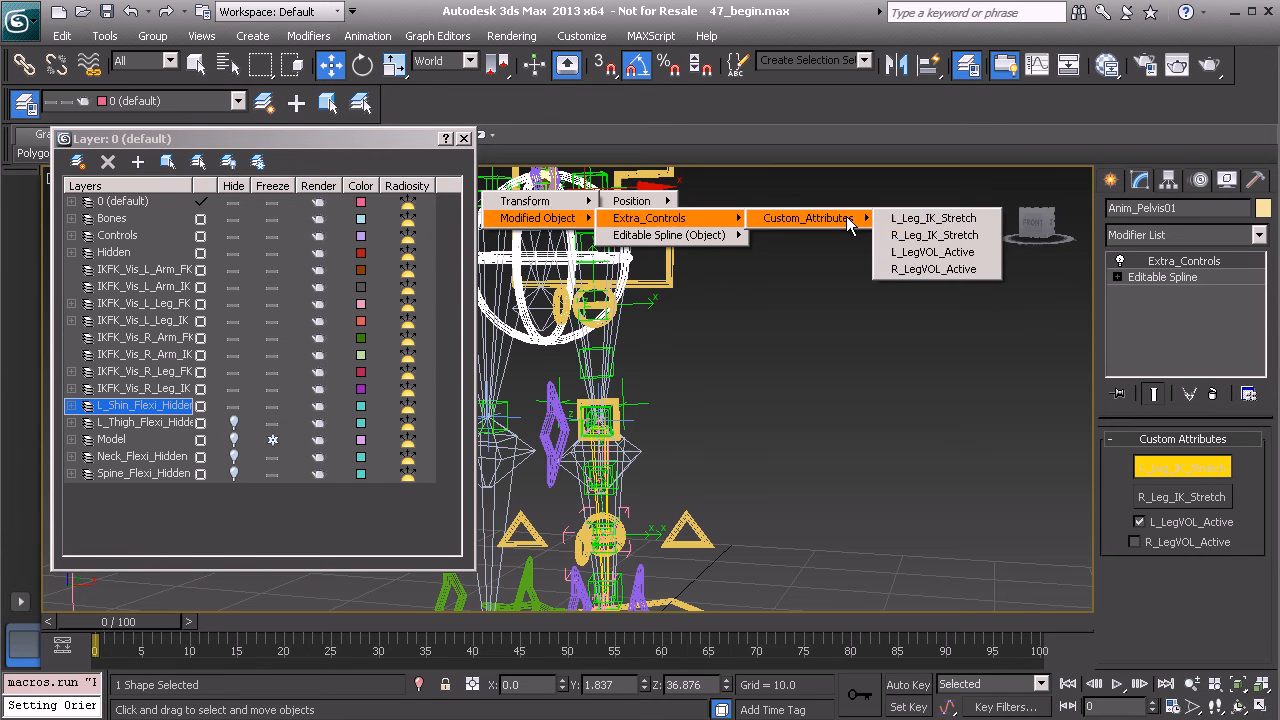
pyautogui.click(934, 254)
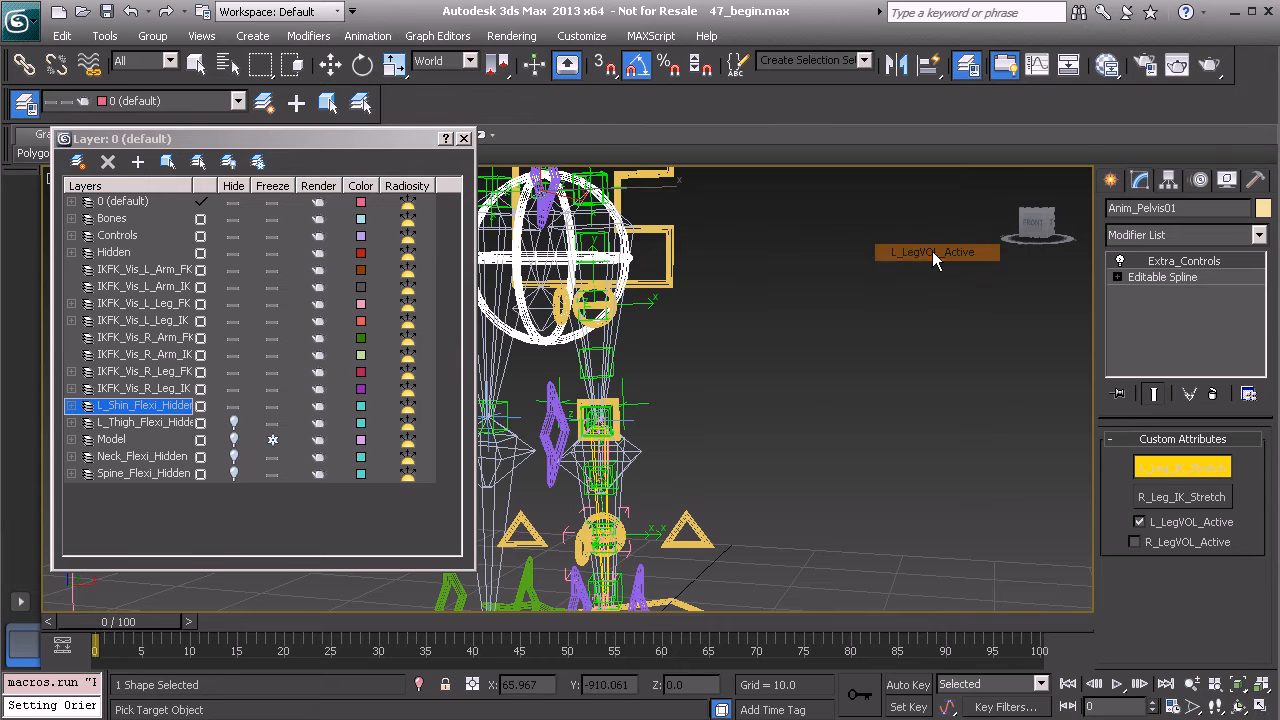
pyautogui.click(695, 528)
pyautogui.moveTo(706, 540)
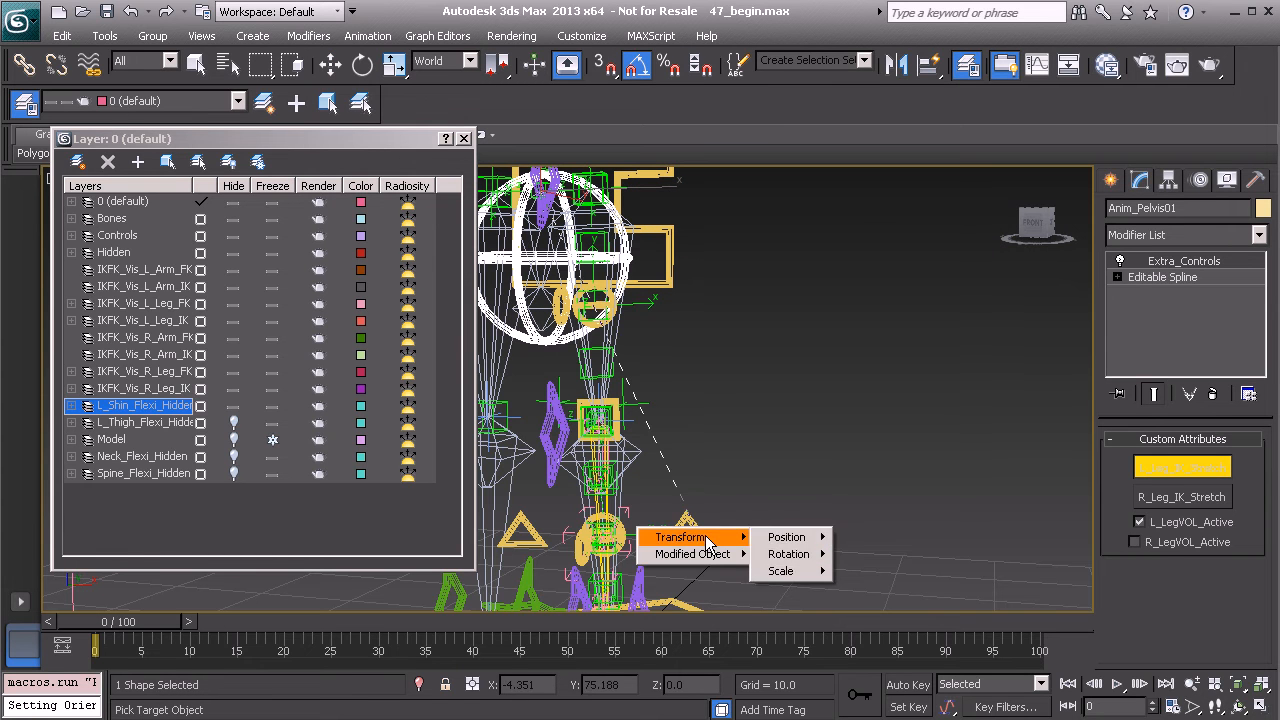
pyautogui.moveTo(803, 554)
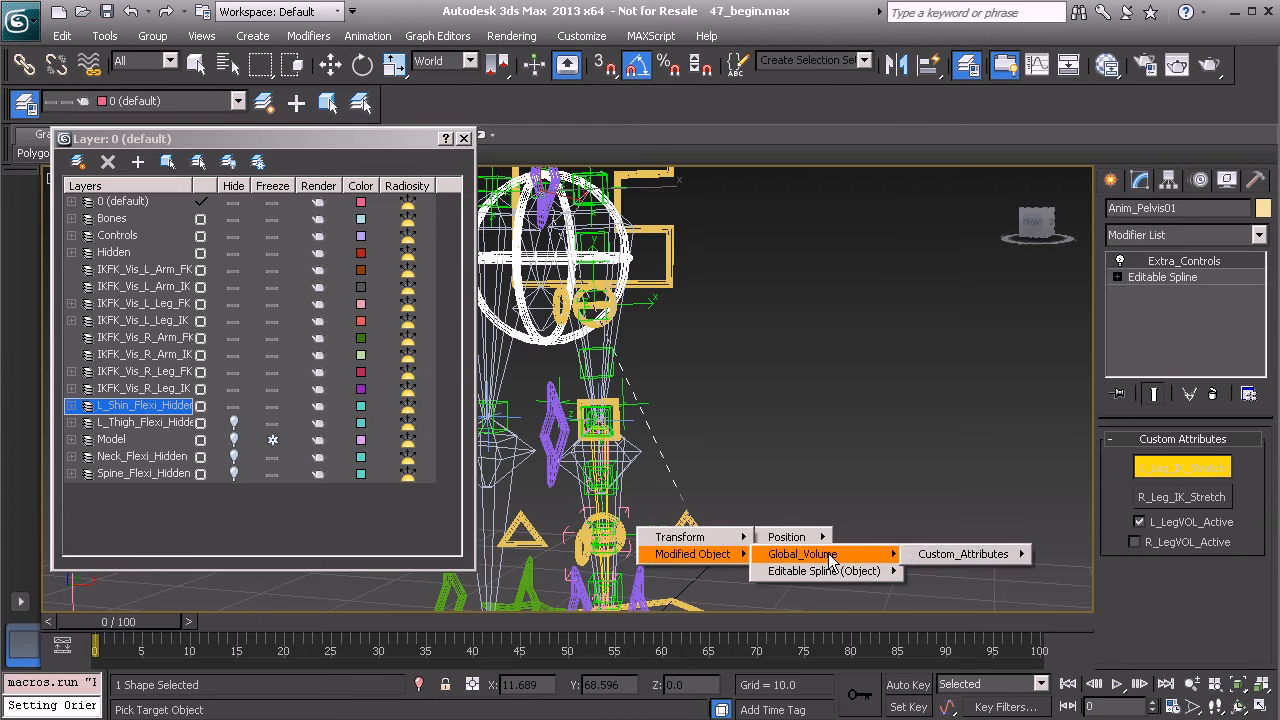
pyautogui.moveTo(970, 556)
pyautogui.click(1058, 555)
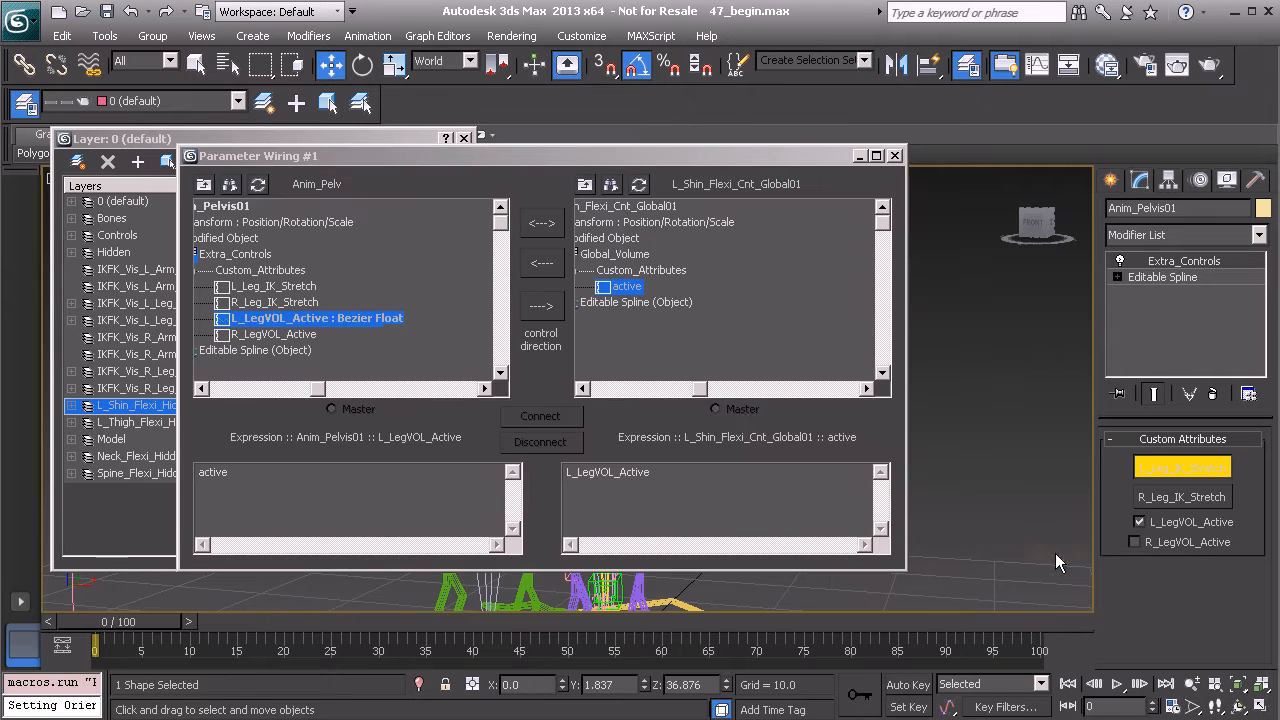
pyautogui.click(543, 307)
pyautogui.click(550, 418)
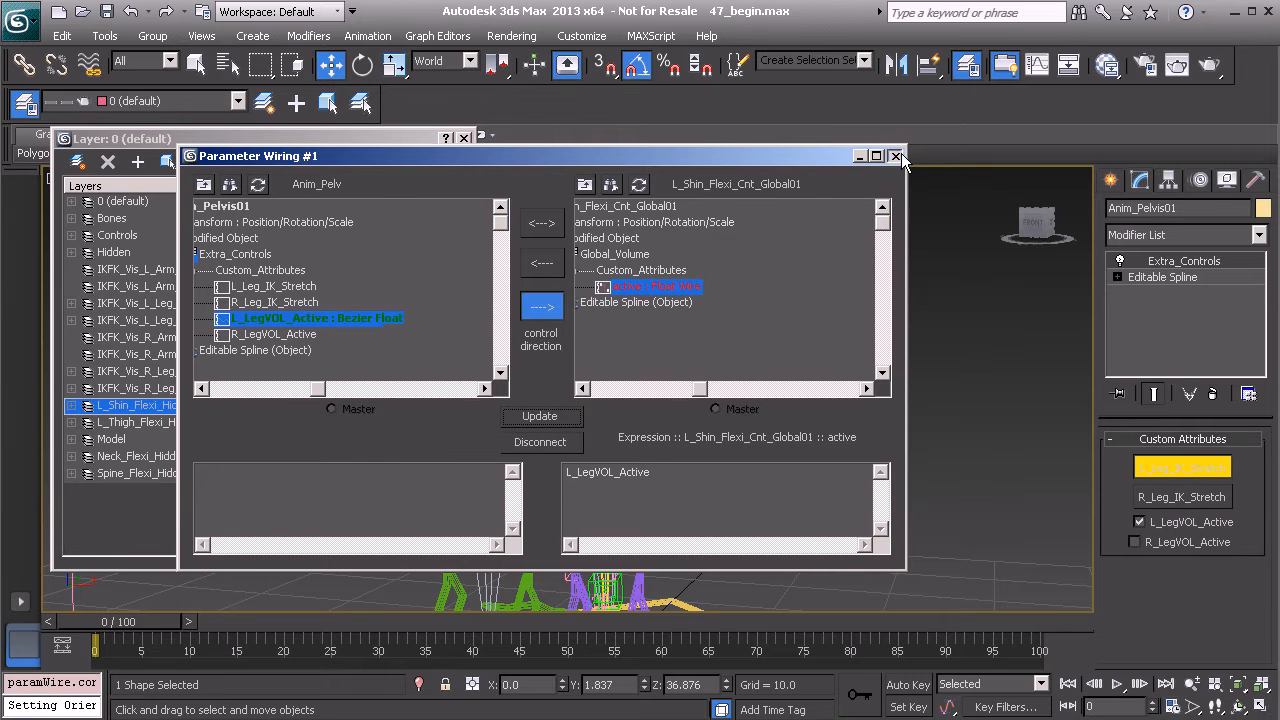
pyautogui.click(896, 156)
# Step: Add the L_Shin_Flexi_Cnt_Global01 control to the L_Shin_Flexi_Hidden layer and hide that layer
pyautogui.moveTo(669, 495); pyautogui.dragTo(660, 352, button='middle')
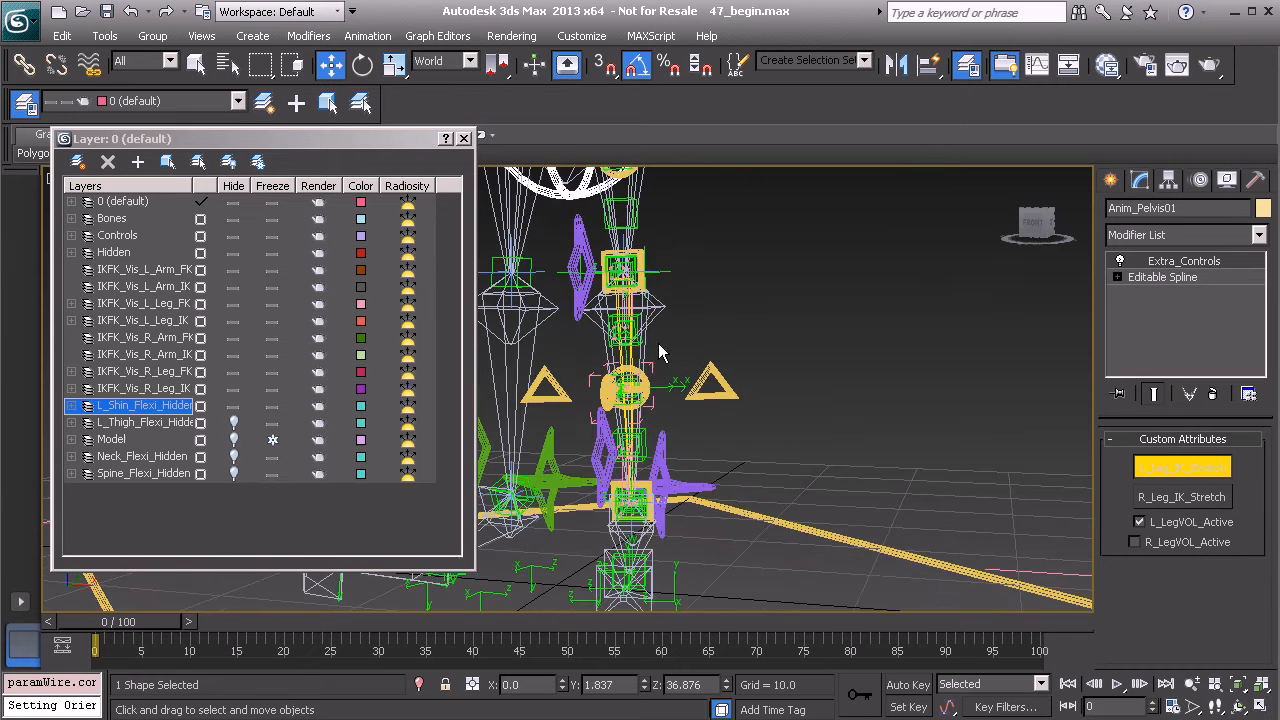
pyautogui.click(725, 385)
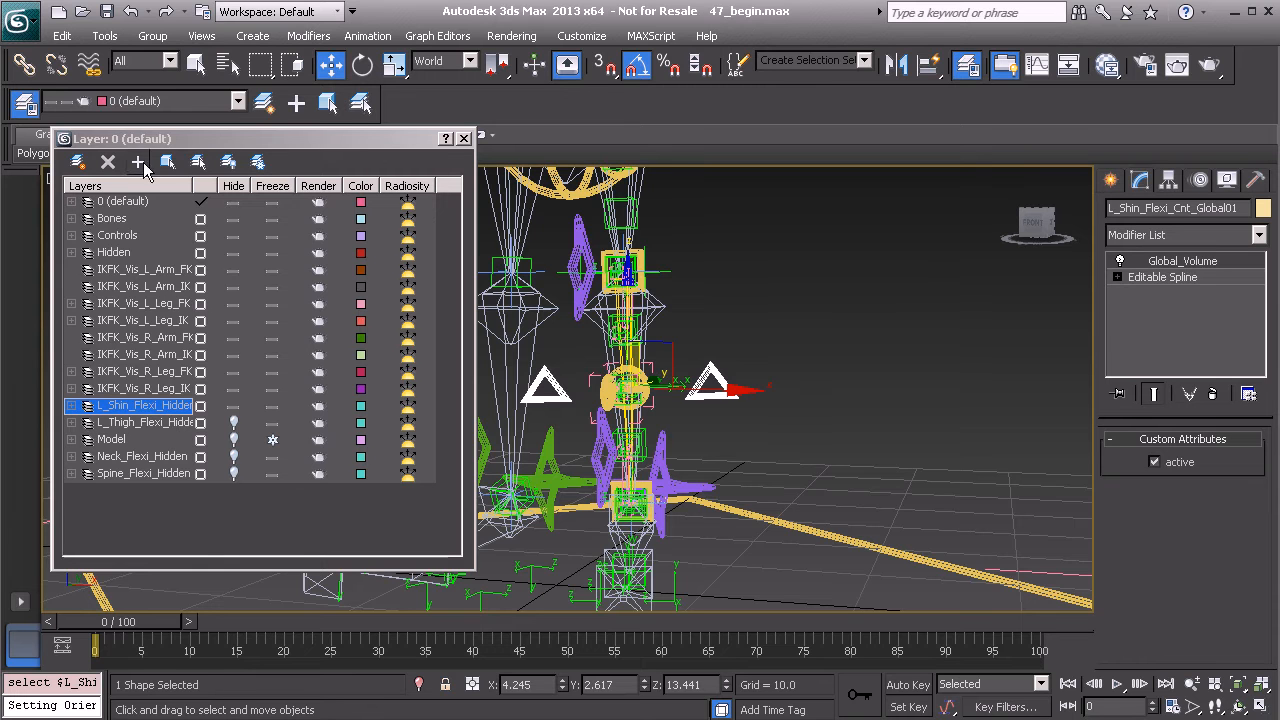
pyautogui.click(233, 406)
# Step: Add L_Shin_Flexi_Cnt_End01 at the left knee and the matching square control at the ankle to the L_Shin_Flexi_Hidden layer
pyautogui.keyDown('alt'); pyautogui.moveTo(794, 406); pyautogui.dragTo(726, 394, button='middle'); pyautogui.keyUp('alt')
pyautogui.scroll(2, 726, 394)
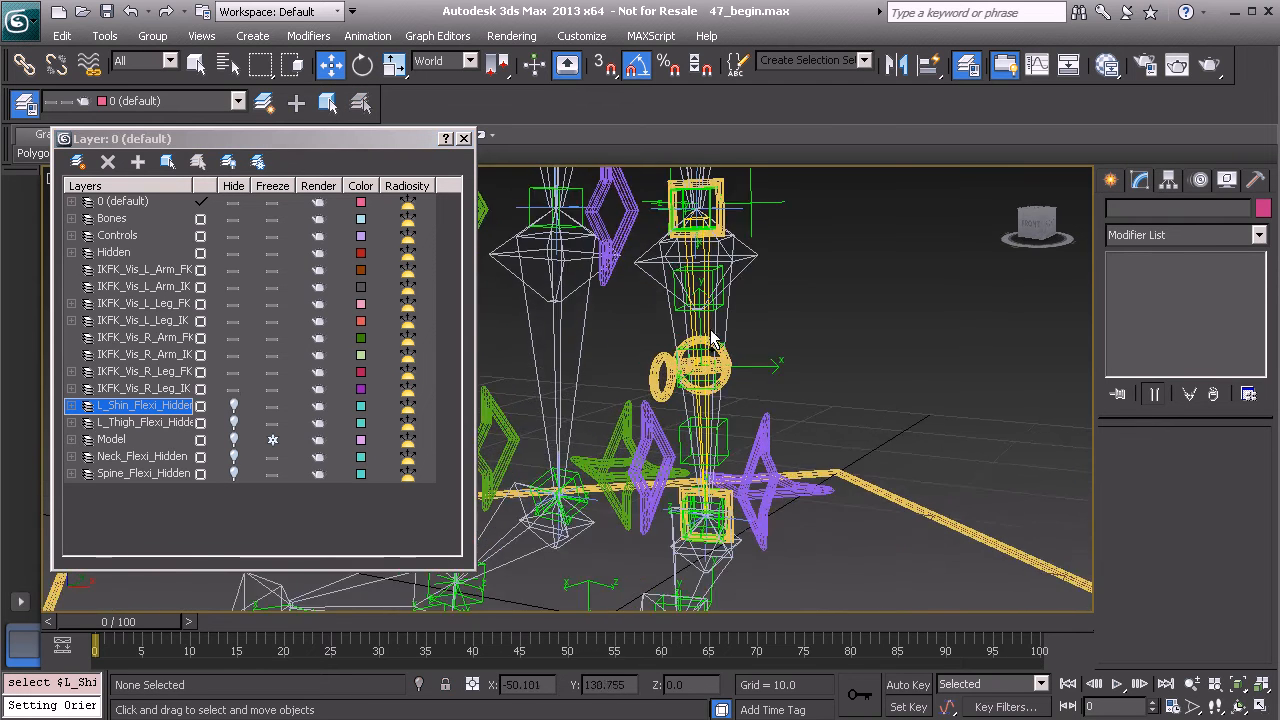
pyautogui.click(719, 212)
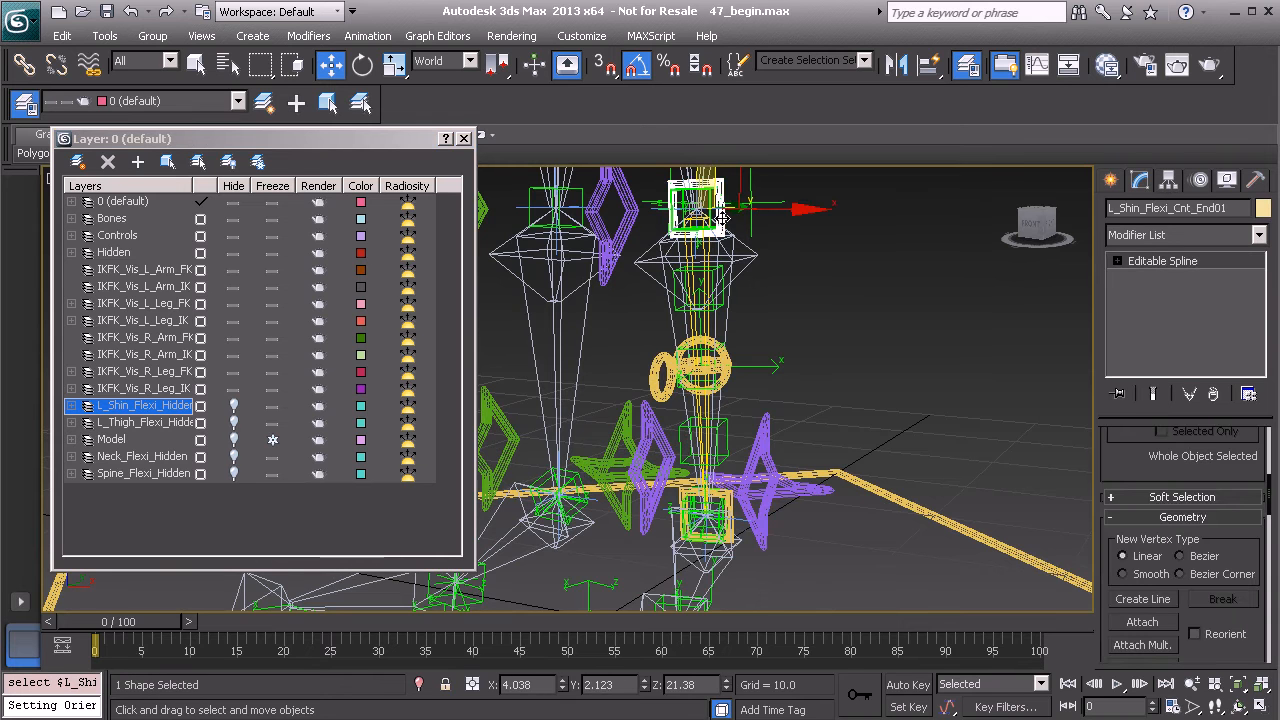
pyautogui.moveTo(693, 310); pyautogui.dragTo(617, 225, button='middle')
pyautogui.scroll(2, 670, 403)
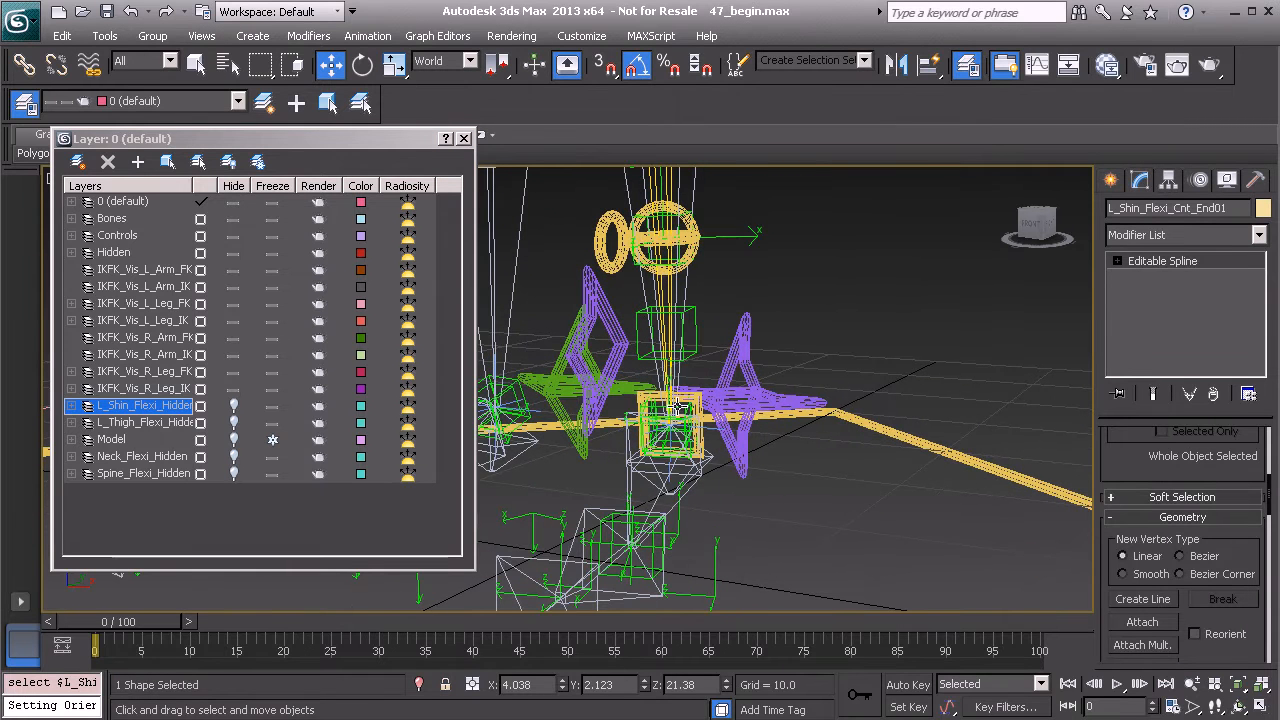
pyautogui.keyDown('ctrl'); pyautogui.click(700, 430); pyautogui.keyUp('ctrl')
pyautogui.hotkey('ctrl', 'z')
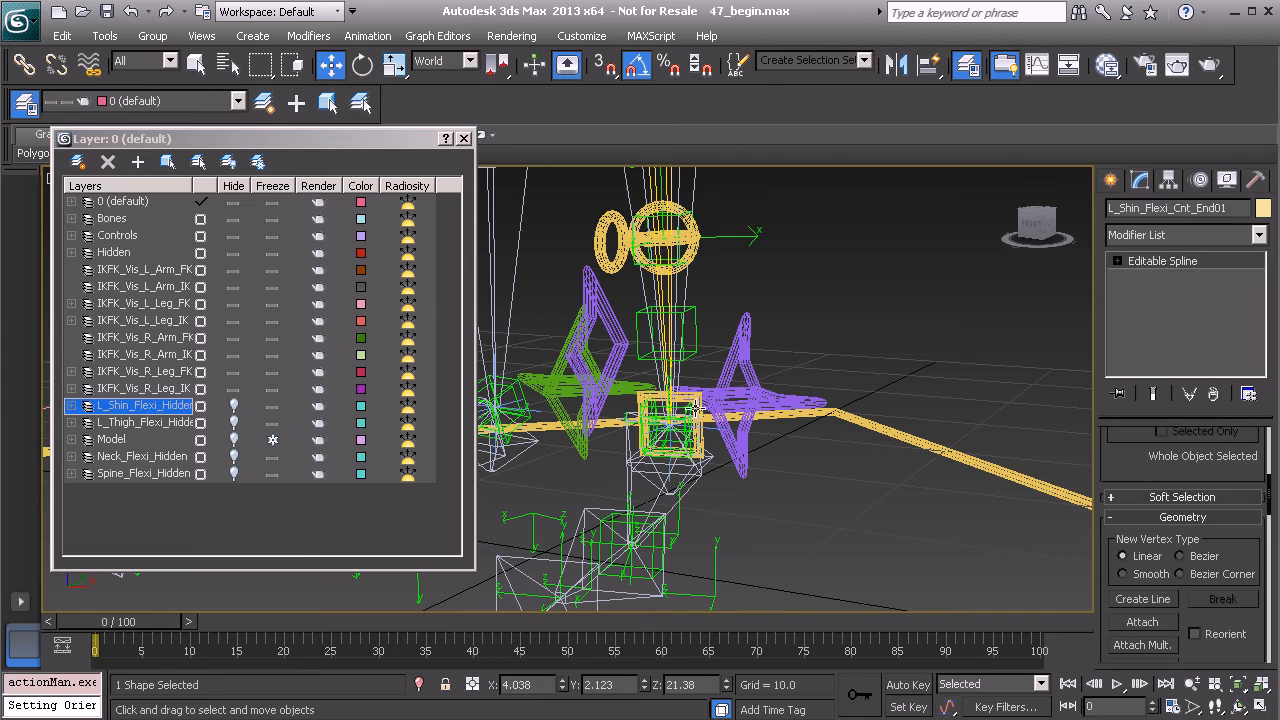
pyautogui.keyDown('ctrl'); pyautogui.click(693, 399); pyautogui.keyUp('ctrl')
pyautogui.moveTo(698, 329); pyautogui.dragTo(691, 414, button='middle')
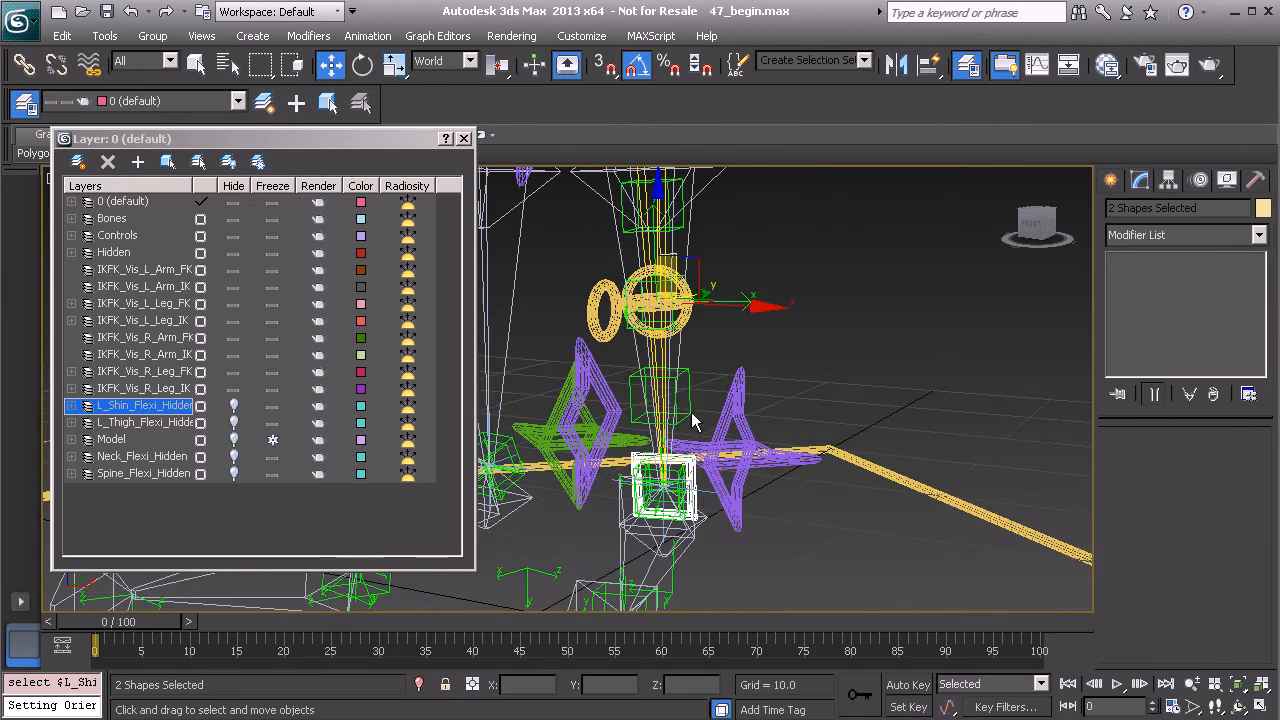
pyautogui.click(137, 162)
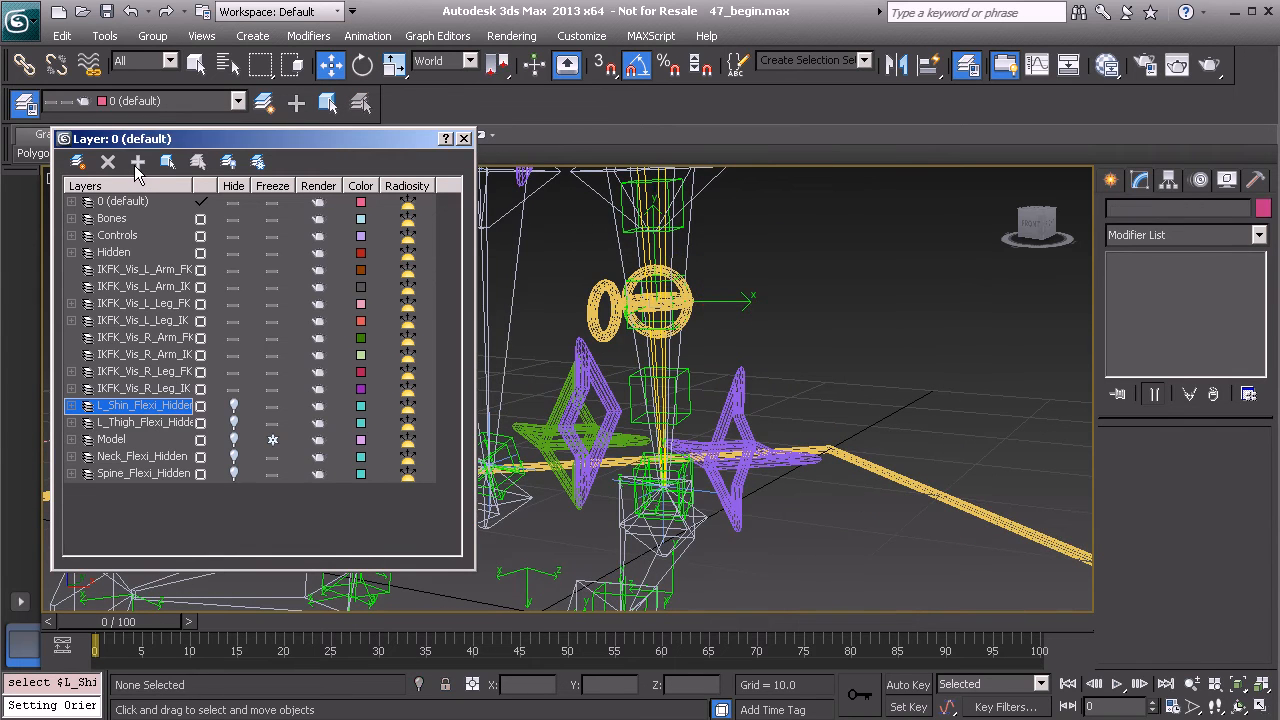
# Step: Hide the Hidden layer to isolate the left shin's box-shaped helpers
pyautogui.moveTo(740, 358); pyautogui.dragTo(640, 295, button='middle')
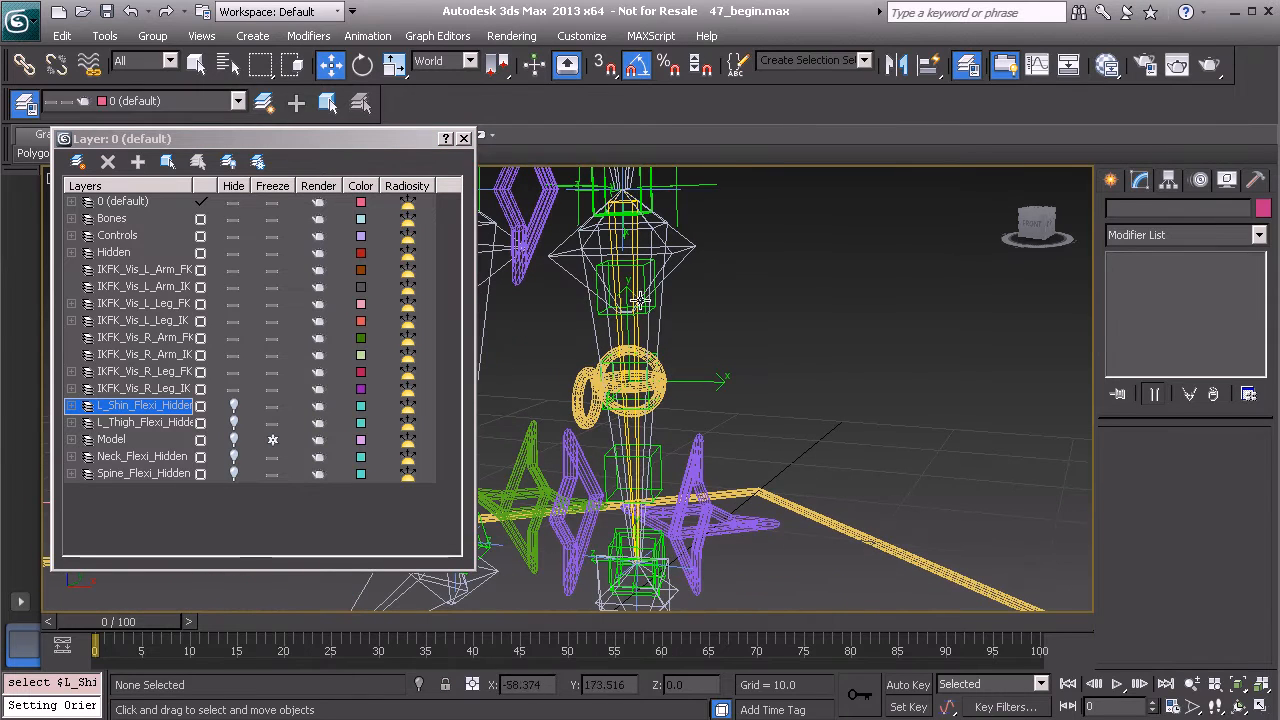
pyautogui.click(233, 252)
pyautogui.moveTo(639, 302); pyautogui.dragTo(682, 446, button='middle')
pyautogui.moveTo(704, 340)
pyautogui.keyDown('alt'); pyautogui.mouseDown(button='middle')
pyautogui.moveTo(678, 343)
pyautogui.moveTo(684, 326)
pyautogui.mouseUp(button='middle'); pyautogui.keyUp('alt')
pyautogui.scroll(-3, 692, 340)
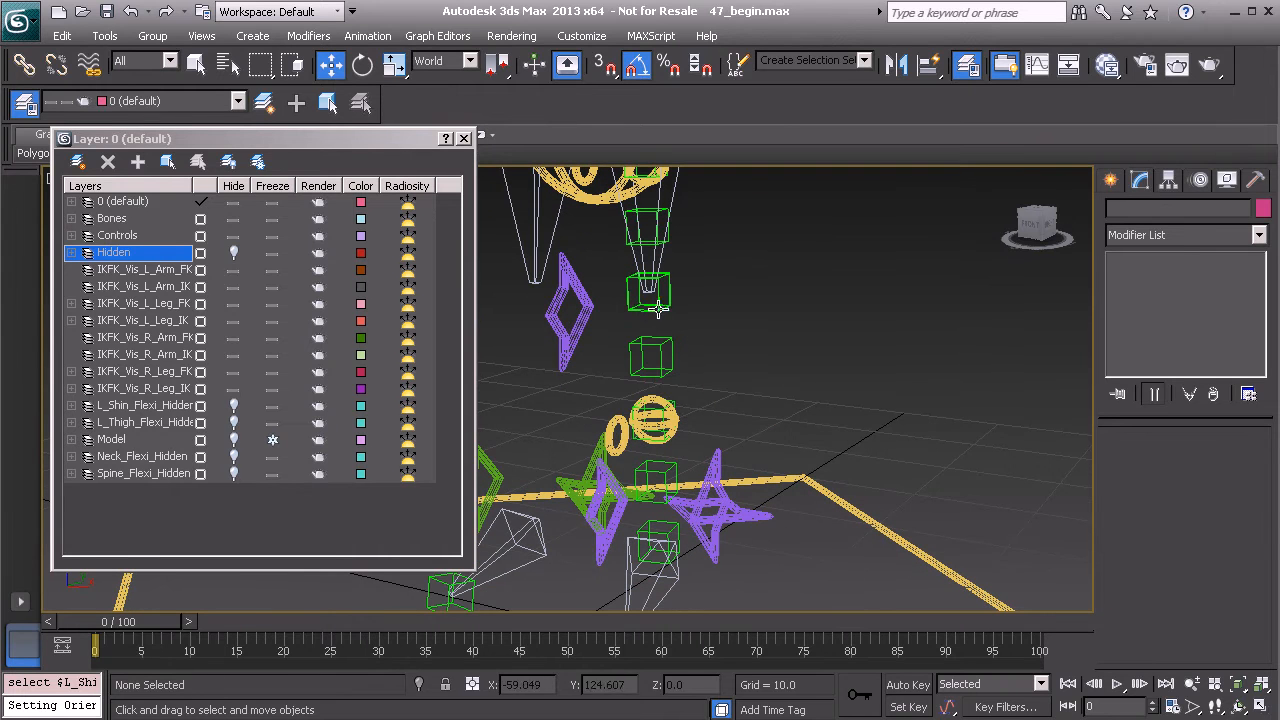
# Step: Add the six box-shaped helpers running down the left shin from knee to ankle to the Bones layer
pyautogui.click(652, 305)
pyautogui.moveTo(681, 355); pyautogui.dragTo(676, 315, button='middle')
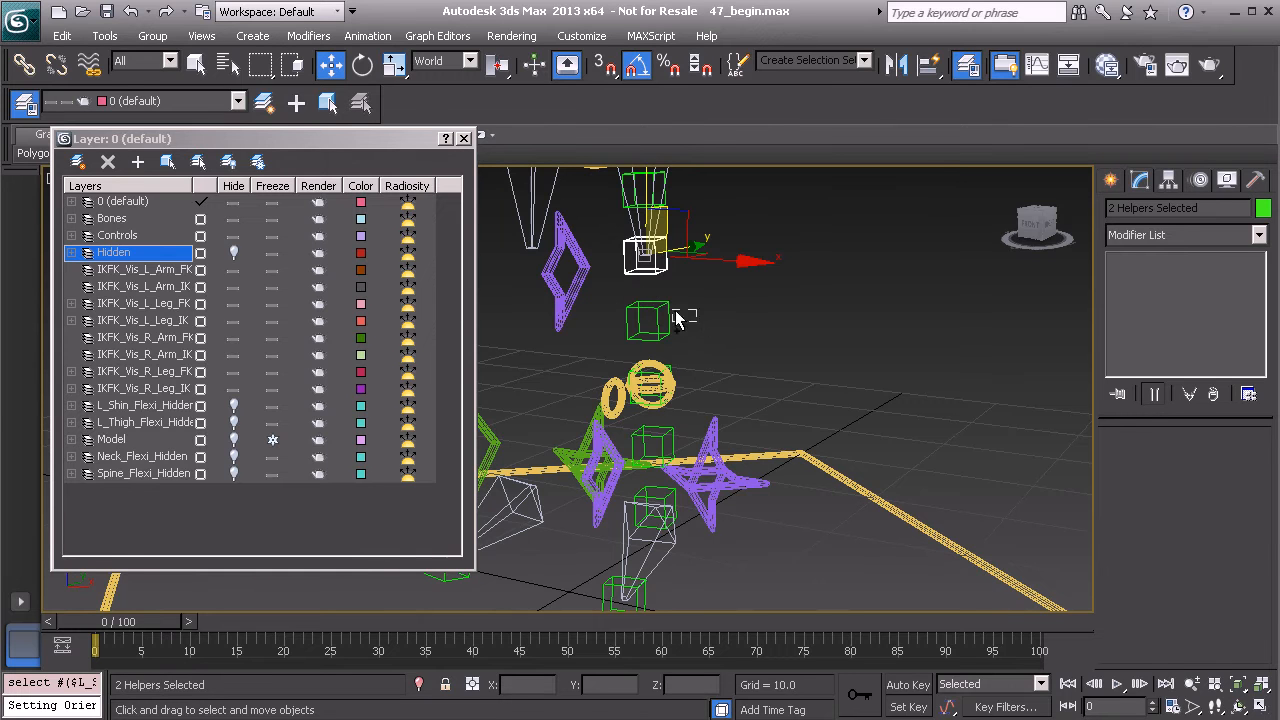
pyautogui.keyDown('ctrl'); pyautogui.click(652, 316); pyautogui.keyUp('ctrl')
pyautogui.moveTo(690, 368); pyautogui.dragTo(701, 308, button='middle')
pyautogui.scroll(2, 677, 359)
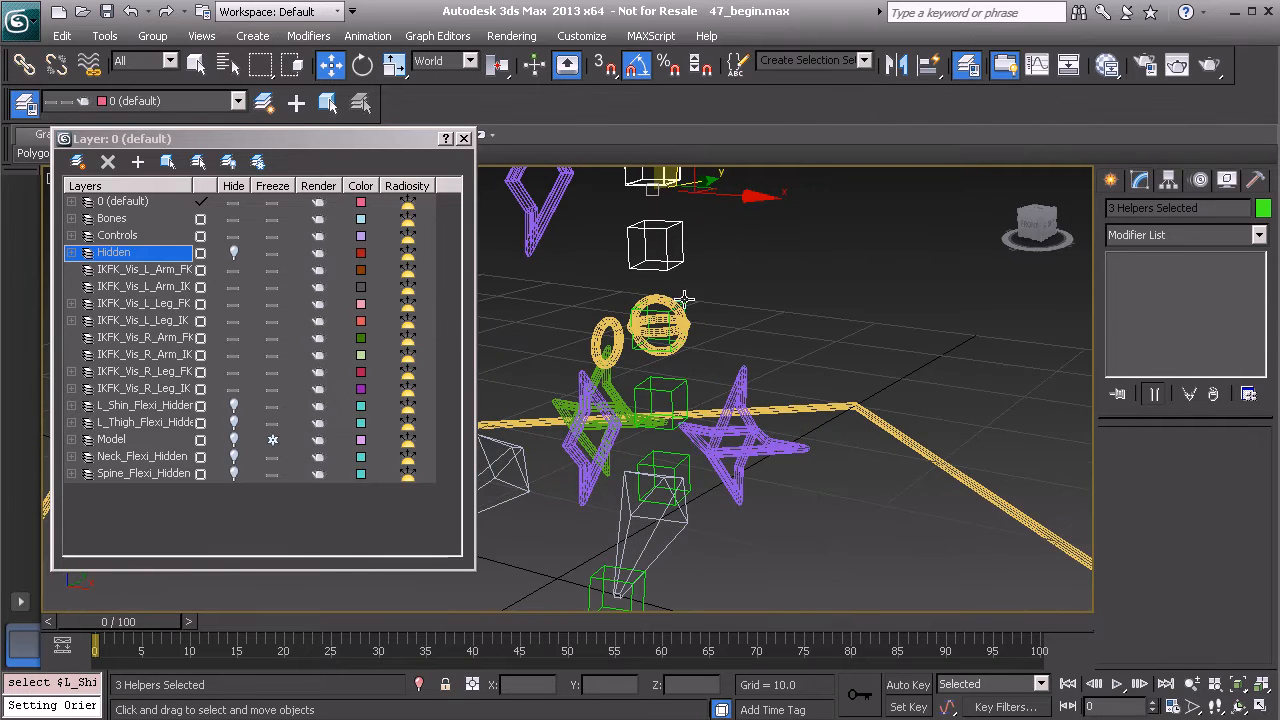
pyautogui.keyDown('ctrl'); pyautogui.click(688, 310); pyautogui.keyUp('ctrl')
pyautogui.keyDown('ctrl'); pyautogui.click(681, 387); pyautogui.keyUp('ctrl')
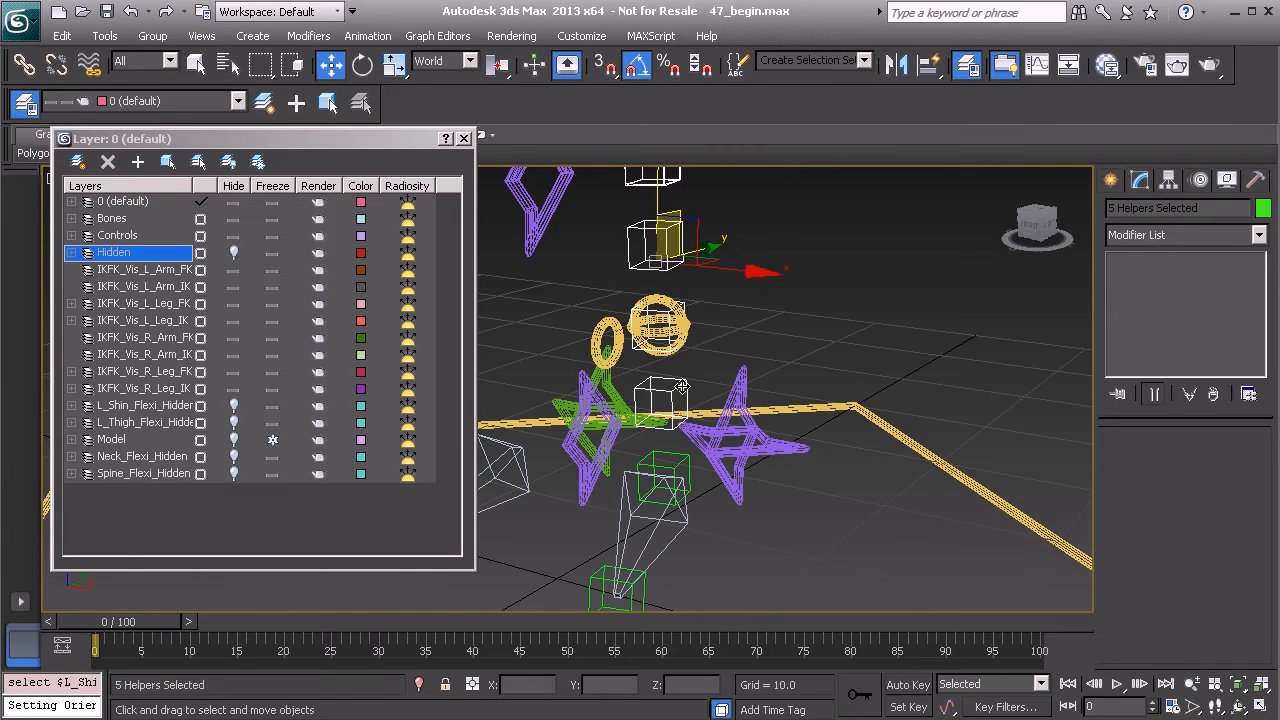
pyautogui.keyDown('ctrl'); pyautogui.click(690, 458); pyautogui.keyUp('ctrl')
pyautogui.click(112, 218)
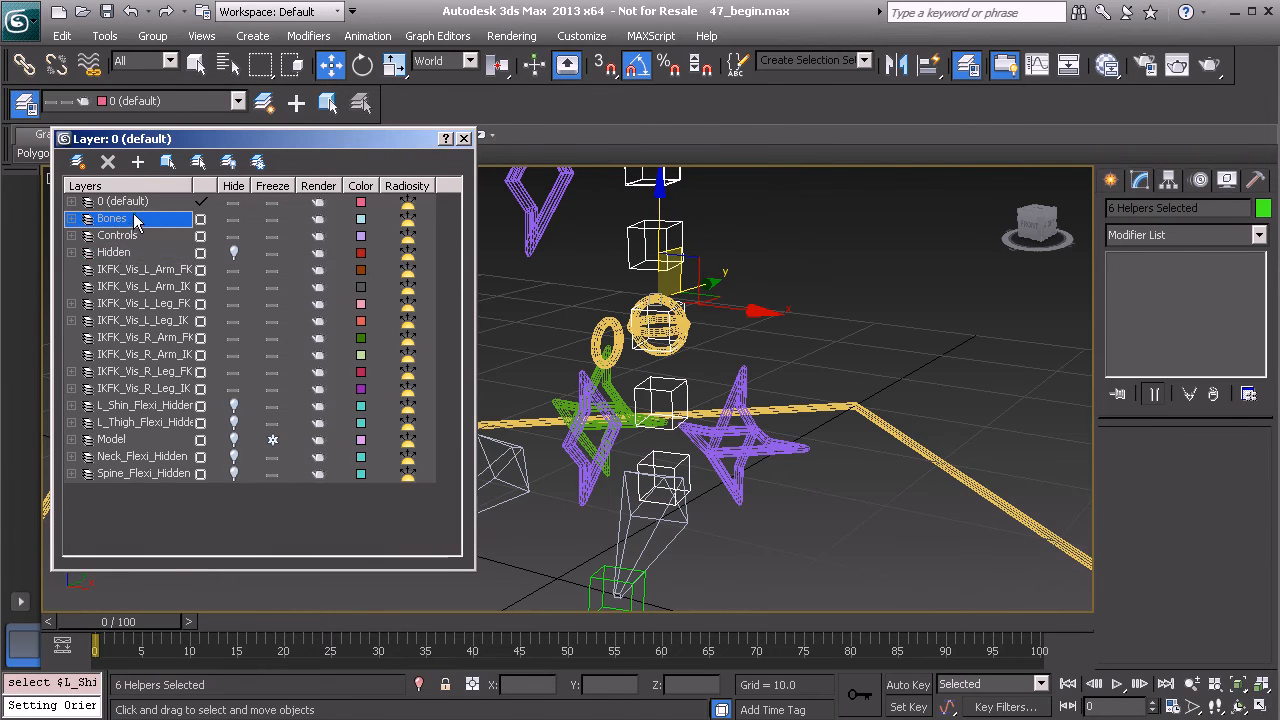
pyautogui.click(139, 163)
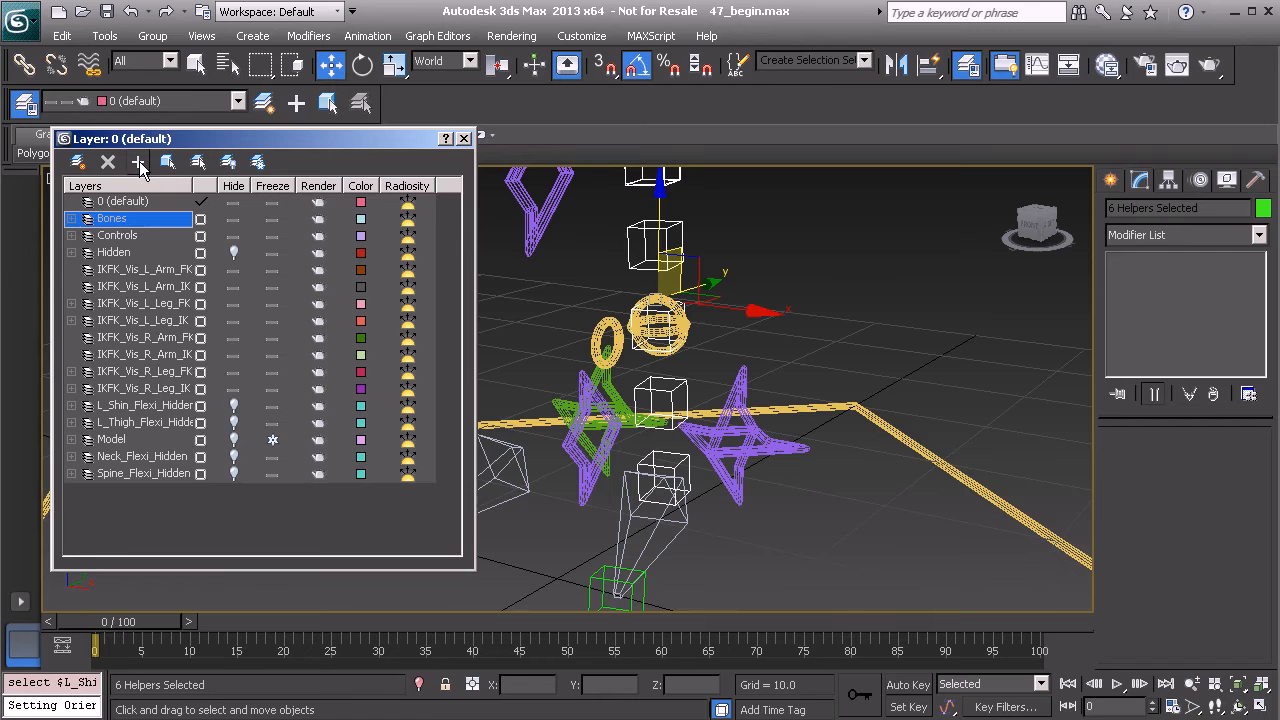
# Step: Check the contents of the Bones and Controls layers by toggling their visibility, and unhide the Hidden layer
pyautogui.click(233, 220)
pyautogui.click(232, 222)
pyautogui.click(233, 237)
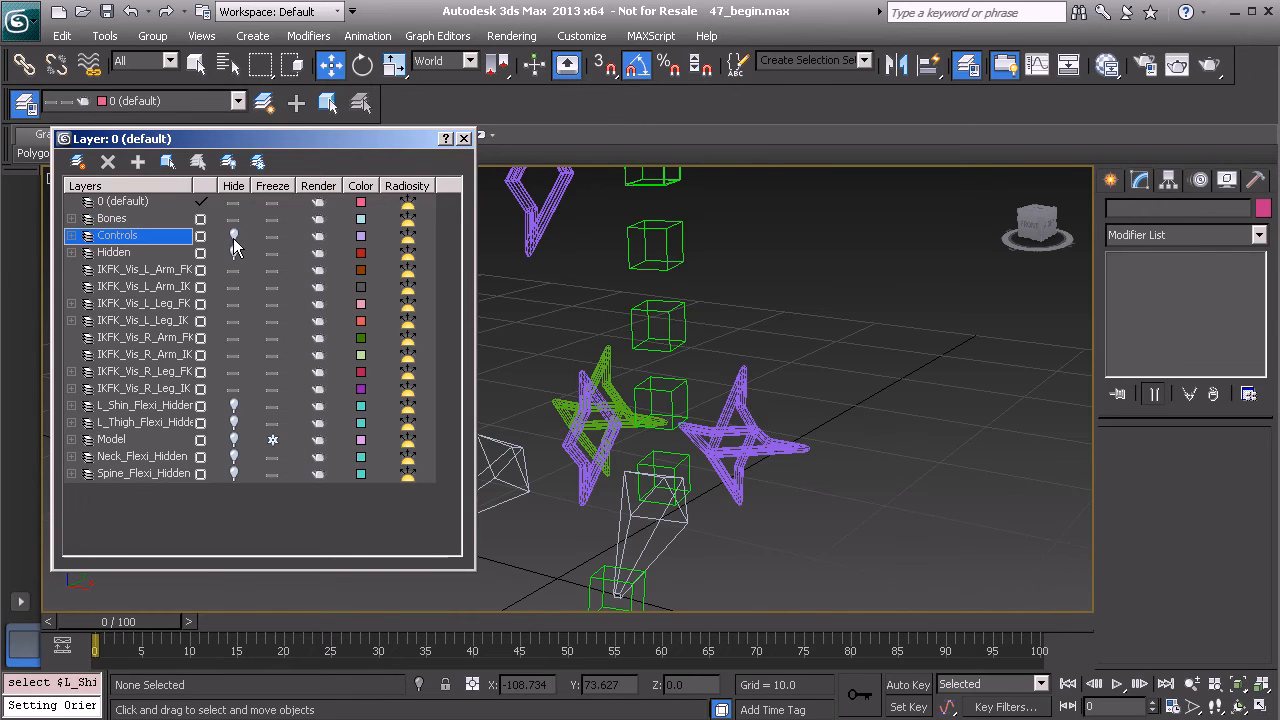
pyautogui.click(233, 237)
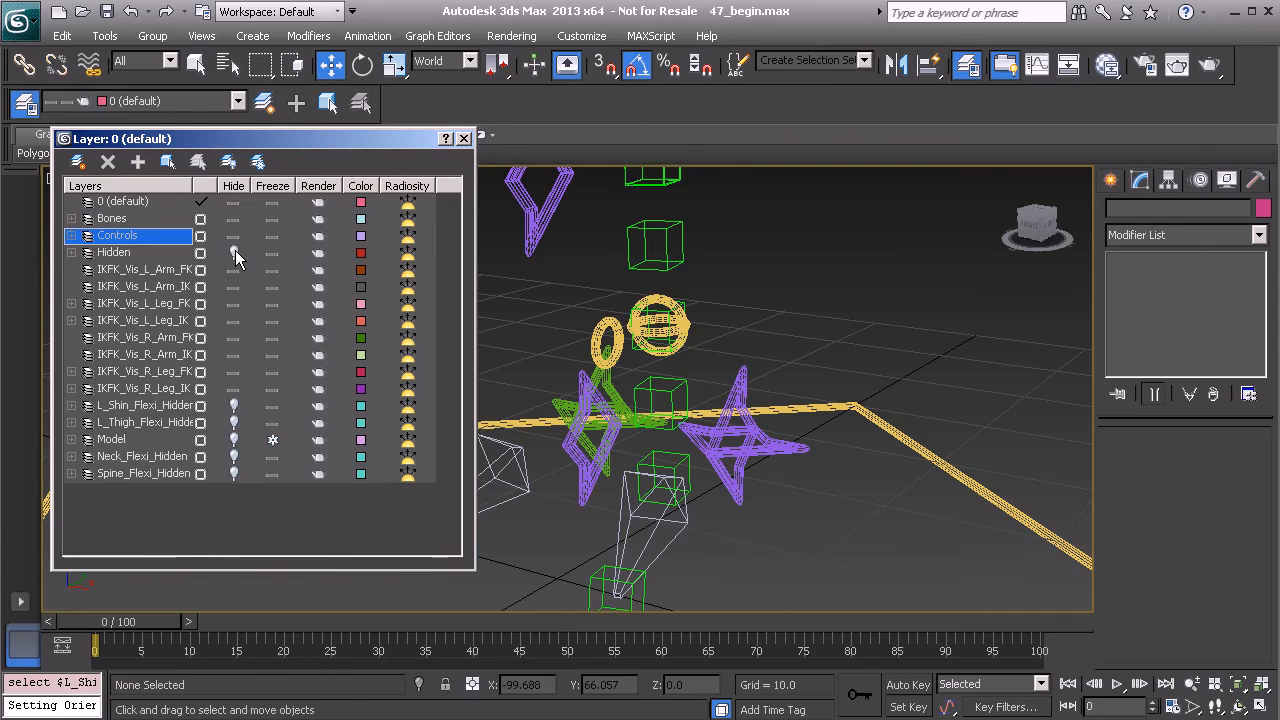
pyautogui.click(233, 252)
# Step: Hide the BnDrv_Anim_L_Shin_FK01 bone individually
pyautogui.moveTo(770, 438); pyautogui.dragTo(773, 453, button='middle')
pyautogui.moveTo(706, 520)
pyautogui.keyDown('alt'); pyautogui.mouseDown(button='middle')
pyautogui.moveTo(730, 500)
pyautogui.moveTo(690, 505)
pyautogui.mouseUp(button='middle'); pyautogui.keyUp('alt')
pyautogui.scroll(3, 690, 505)
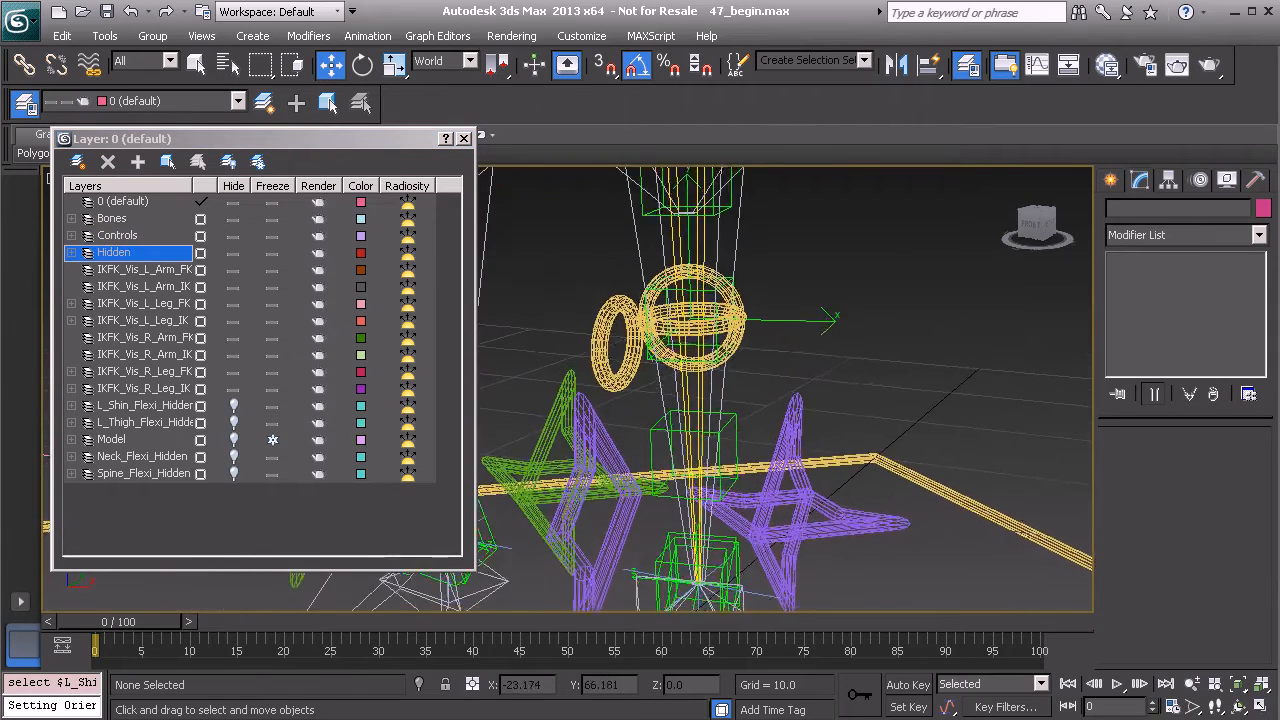
pyautogui.click(707, 246)
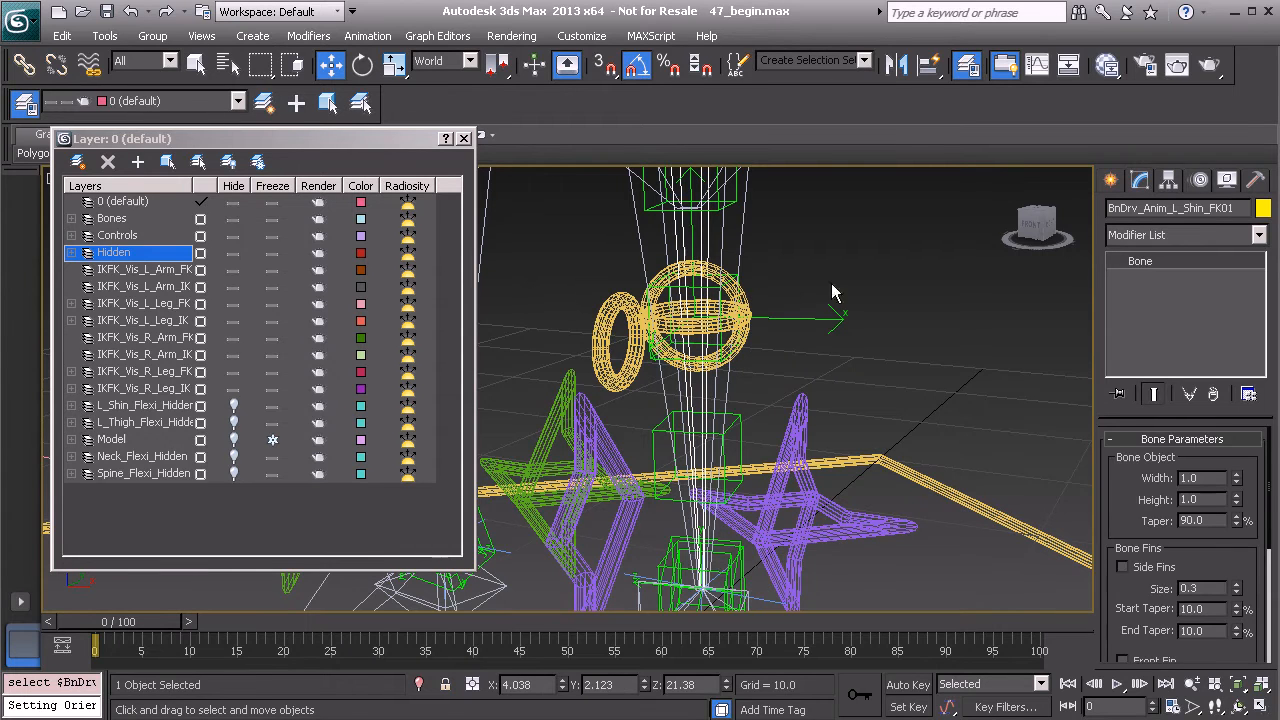
pyautogui.click(1222, 183)
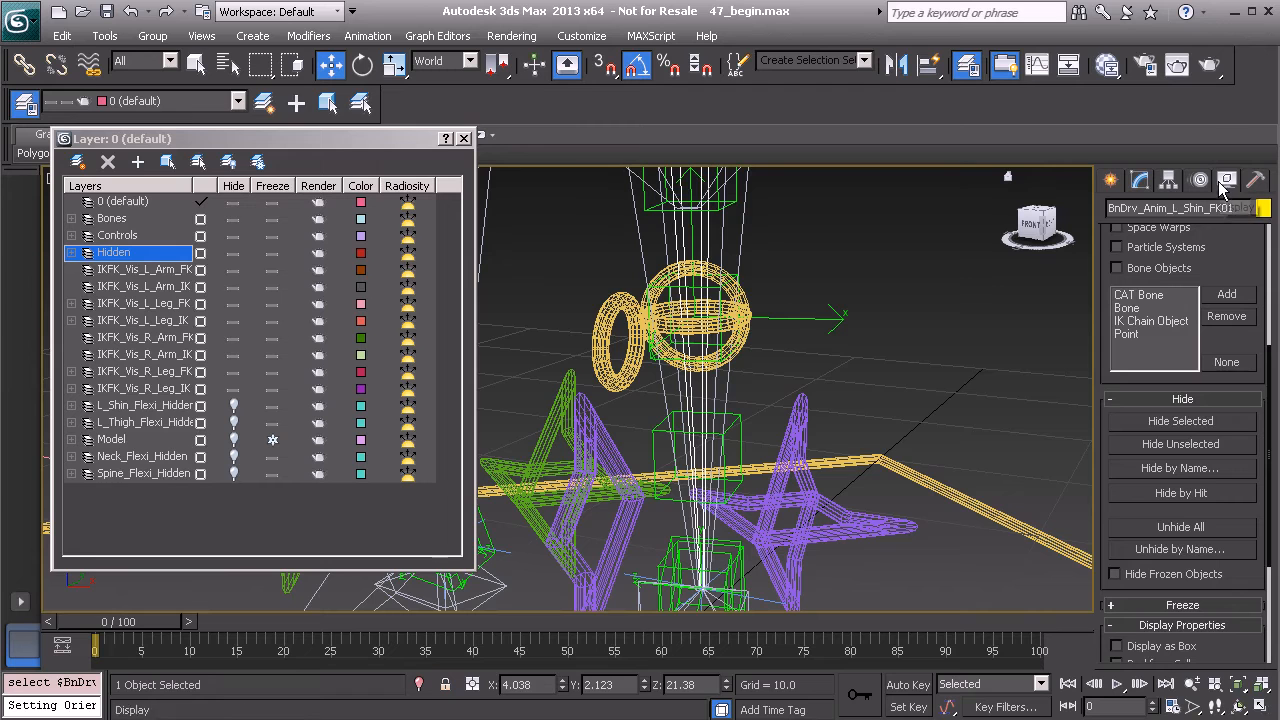
pyautogui.click(1187, 420)
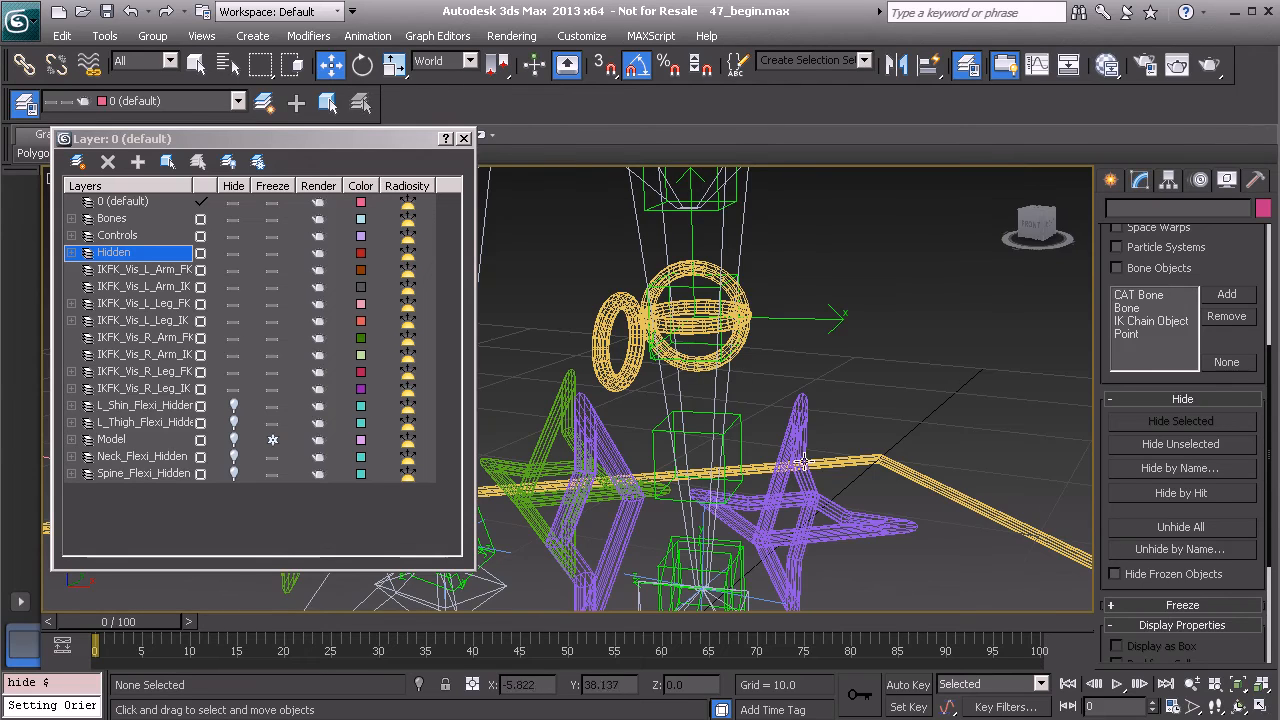
# Step: Toggle the Hidden layer off and back on to check its contents, and close the layer manager
pyautogui.scroll(-3, 640, 348)
pyautogui.moveTo(620, 456); pyautogui.dragTo(597, 315, button='middle')
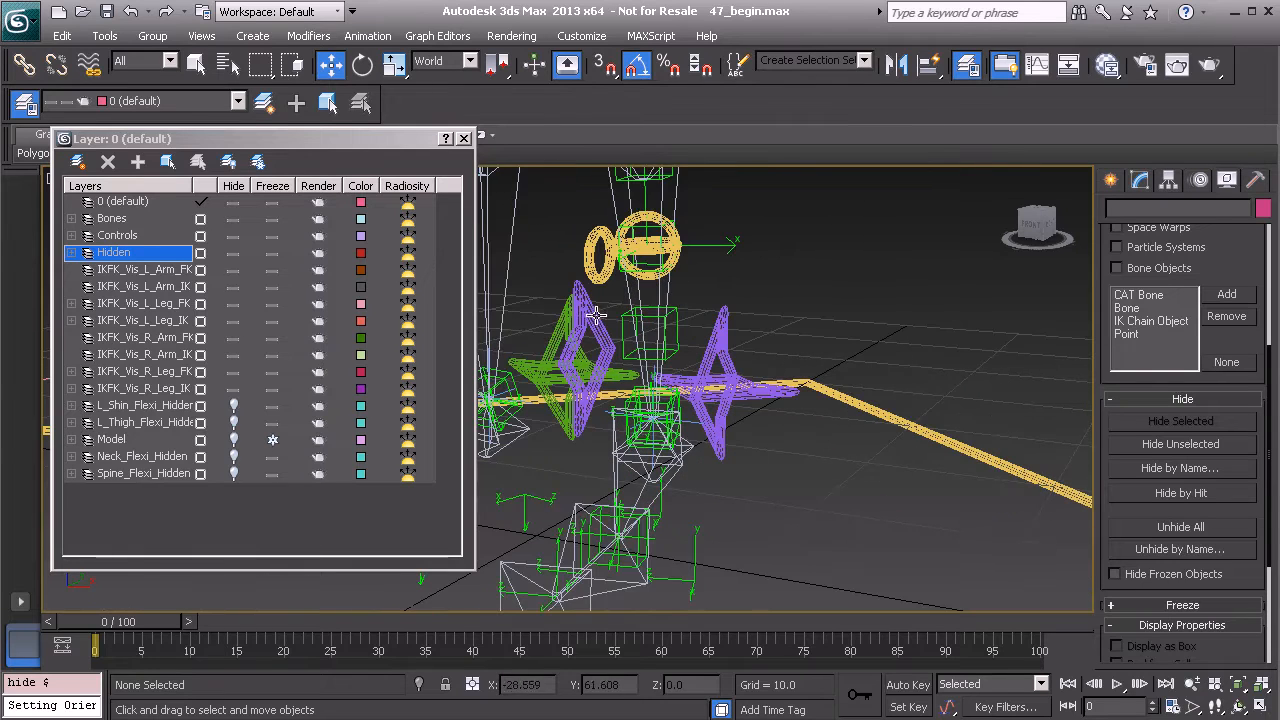
pyautogui.click(233, 254)
pyautogui.click(233, 256)
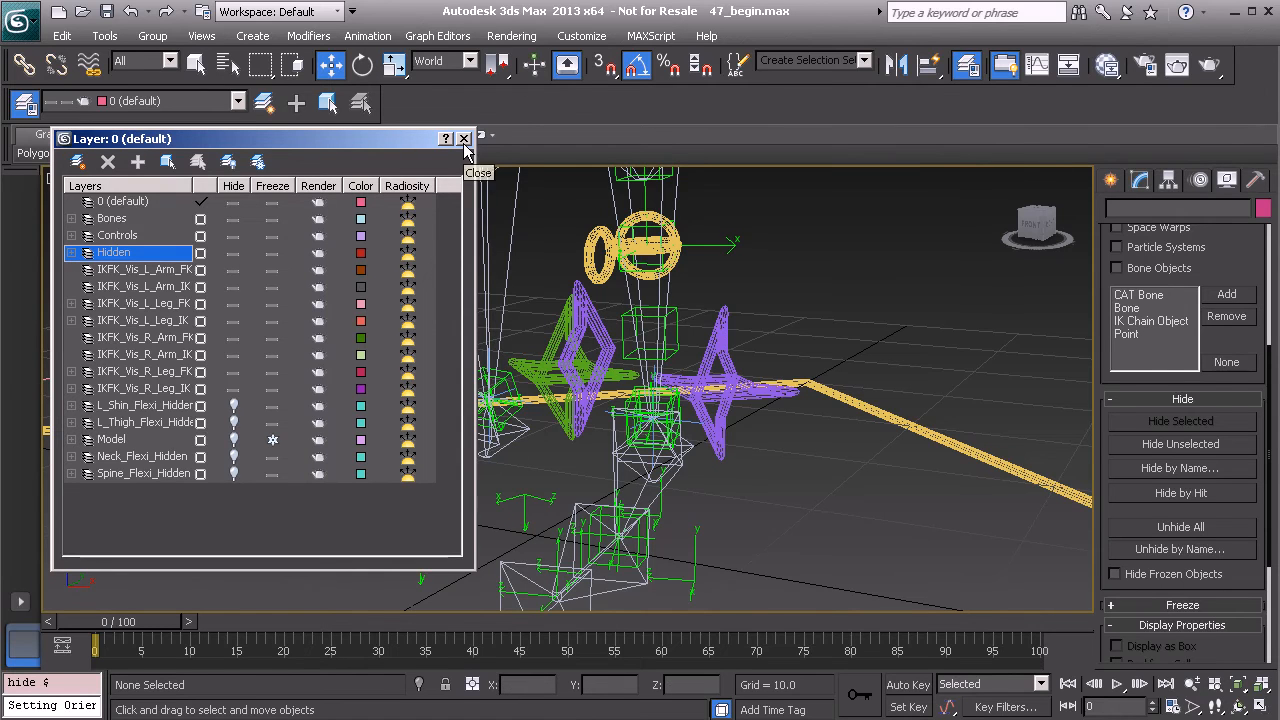
pyautogui.click(464, 139)
# Step: Examine the left leg's flexi controls and both legs' rigs from several angles
pyautogui.keyDown('alt'); pyautogui.moveTo(657, 322); pyautogui.dragTo(670, 297, button='middle'); pyautogui.keyUp('alt')
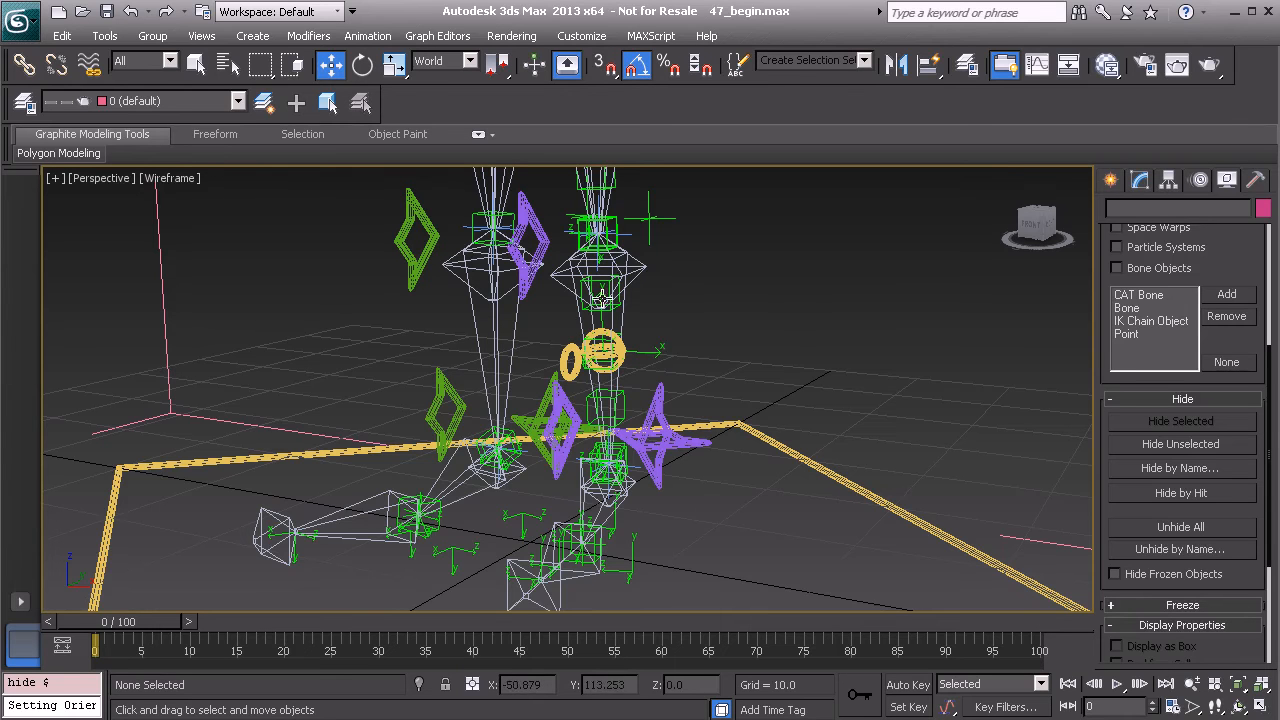
pyautogui.moveTo(629, 270); pyautogui.dragTo(632, 408, button='middle')
pyautogui.keyDown('alt'); pyautogui.moveTo(697, 383); pyautogui.dragTo(557, 375, button='middle'); pyautogui.keyUp('alt')
pyautogui.keyDown('alt'); pyautogui.moveTo(741, 403); pyautogui.dragTo(557, 350, button='middle'); pyautogui.keyUp('alt')
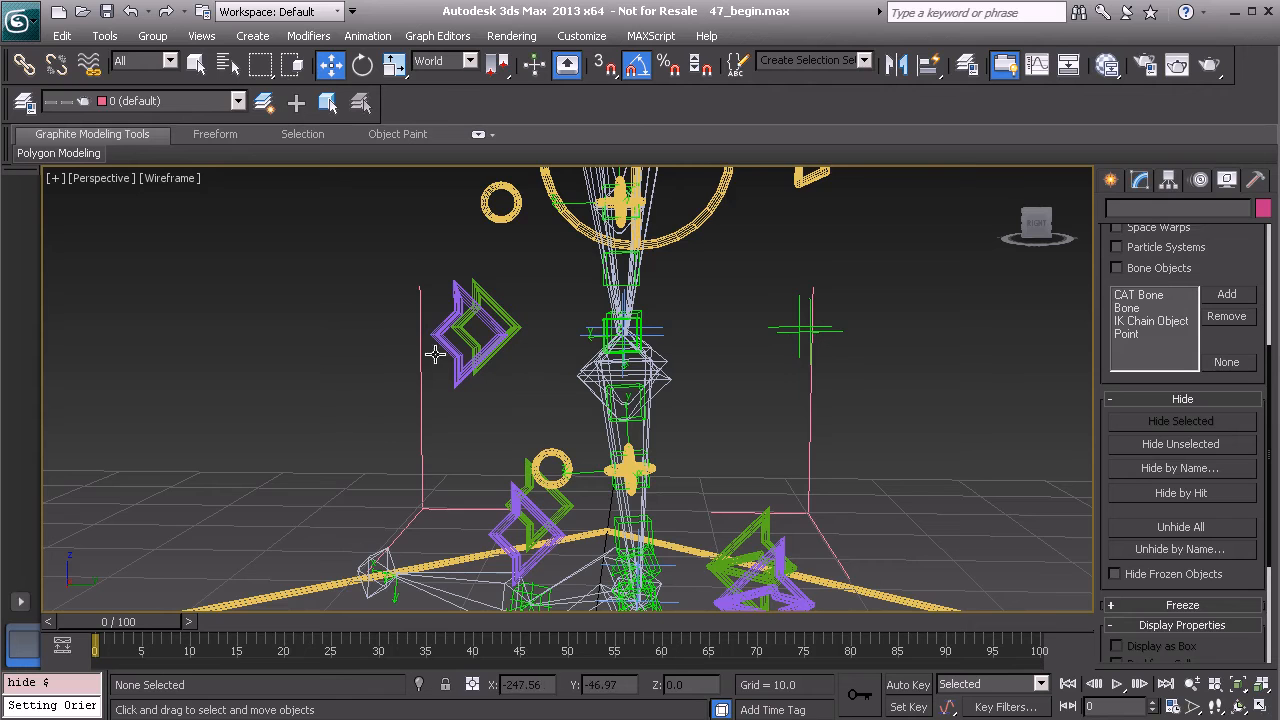
pyautogui.keyDown('alt'); pyautogui.moveTo(560, 357); pyautogui.dragTo(562, 318, button='middle'); pyautogui.keyUp('alt')
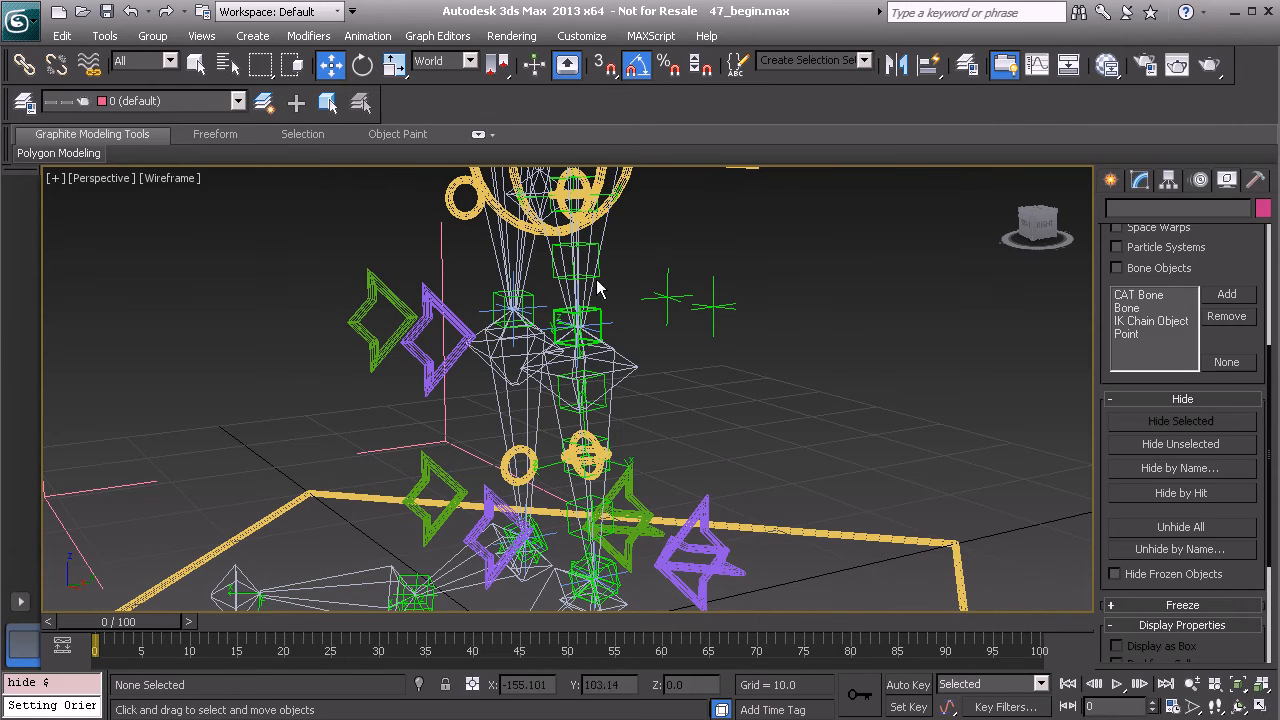
pyautogui.keyDown('alt'); pyautogui.moveTo(576, 326); pyautogui.dragTo(584, 364, button='middle'); pyautogui.keyUp('alt')
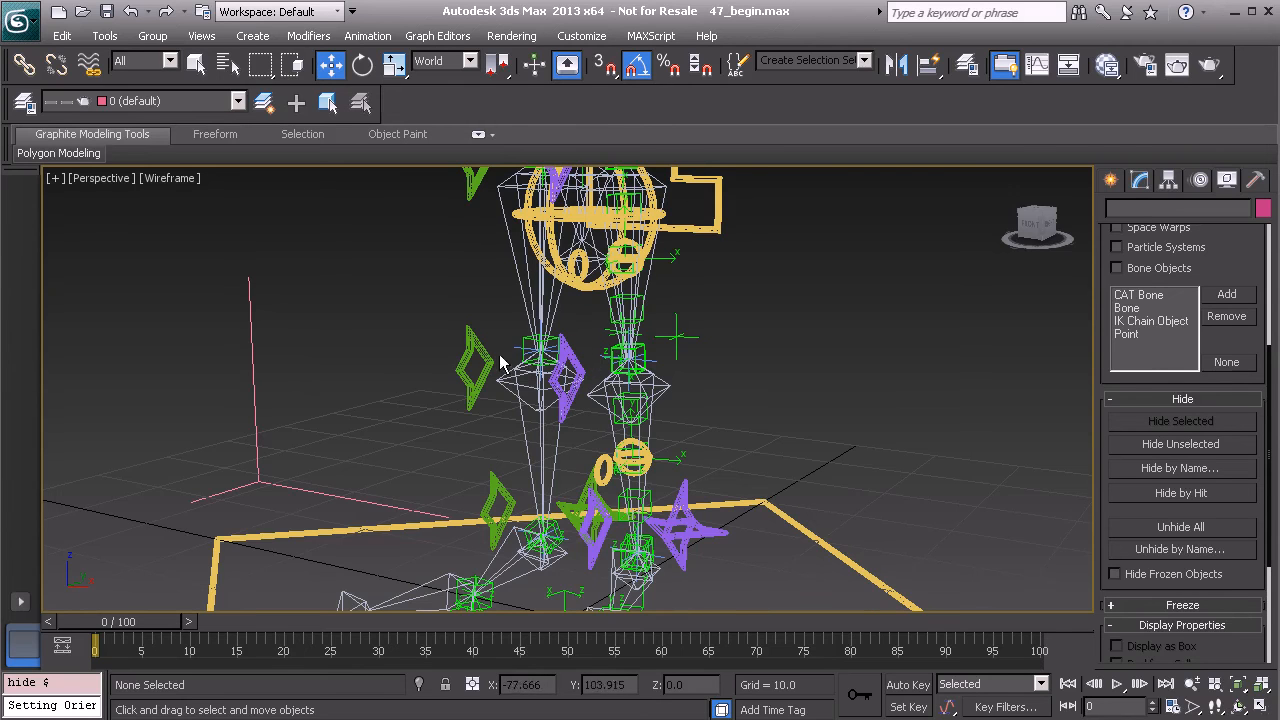
pyautogui.moveTo(528, 332); pyautogui.dragTo(578, 338, button='middle')
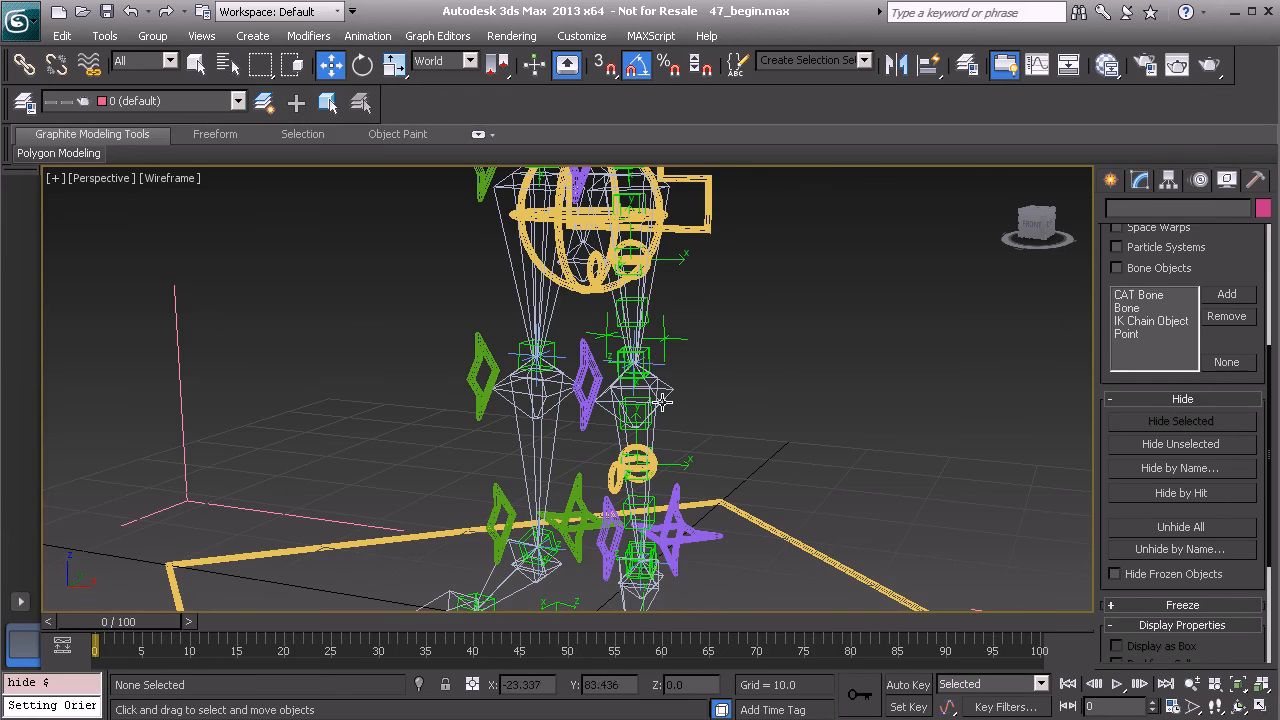
pyautogui.moveTo(650, 360)
pyautogui.keyDown('alt'); pyautogui.mouseDown(button='middle')
pyautogui.moveTo(634, 390)
pyautogui.moveTo(632, 376)
pyautogui.mouseUp(button='middle'); pyautogui.keyUp('alt')
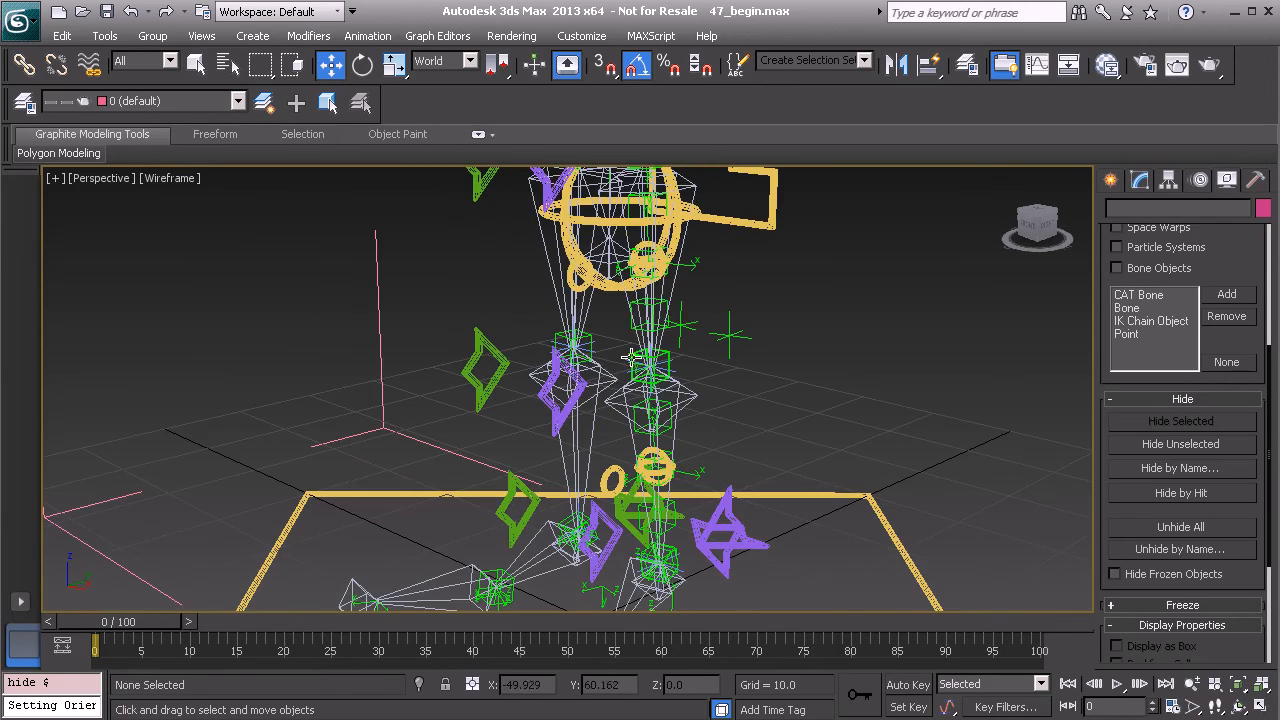